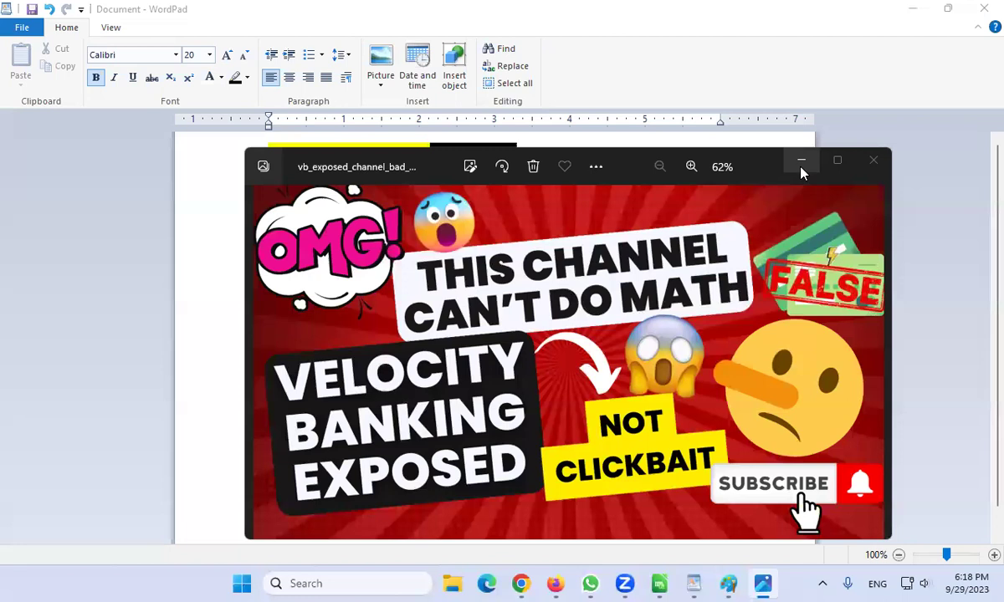
Minimize the thumbnail image and switch to the VB - Example 1 workbook in the browser.
left_click(801, 165)
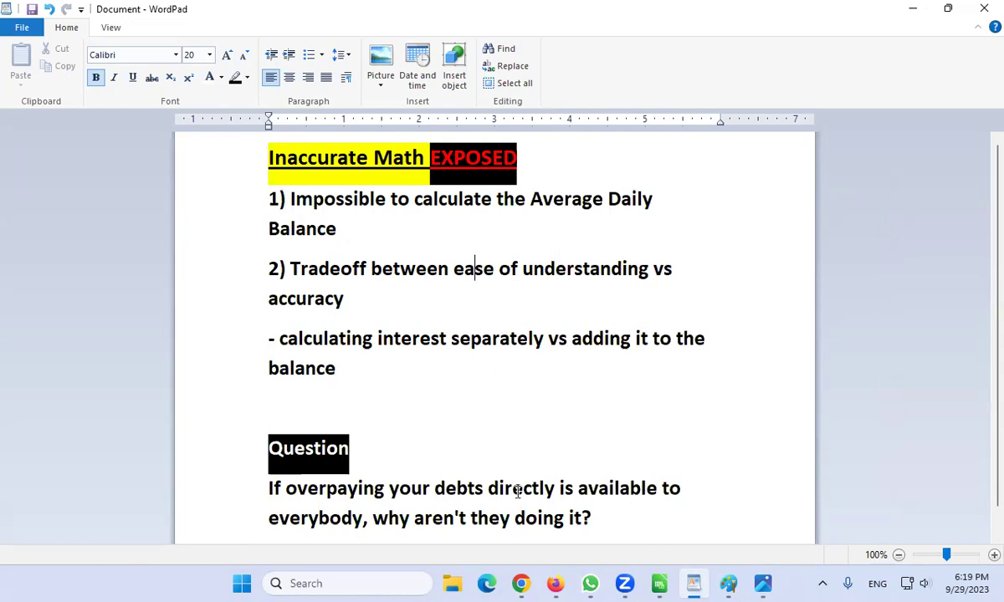
mouse_move(522, 584)
left_click(486, 493)
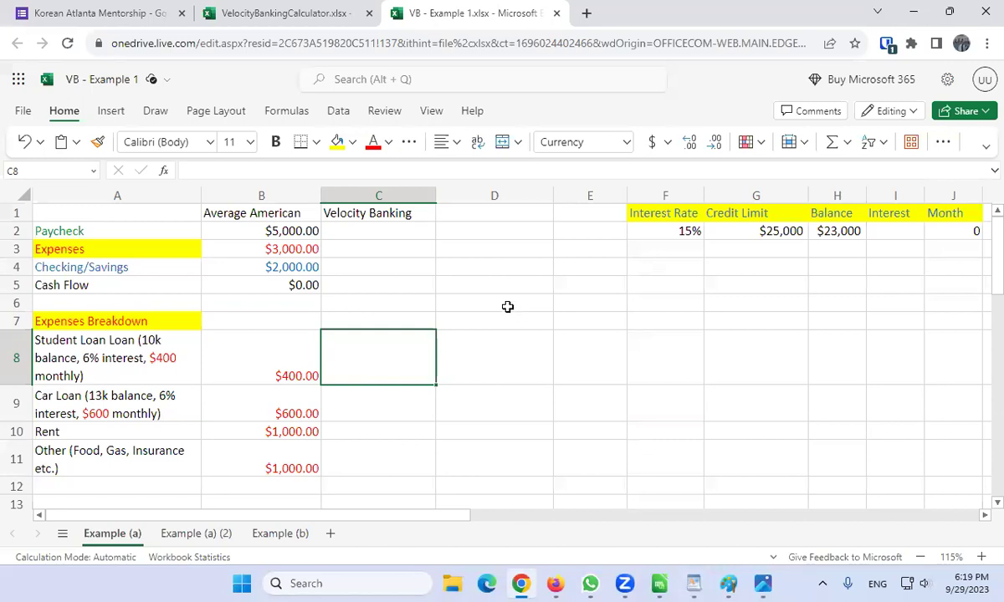
Examine the starting balance and the cells around it in the credit line's Balance and Interest columns.
left_click(890, 244)
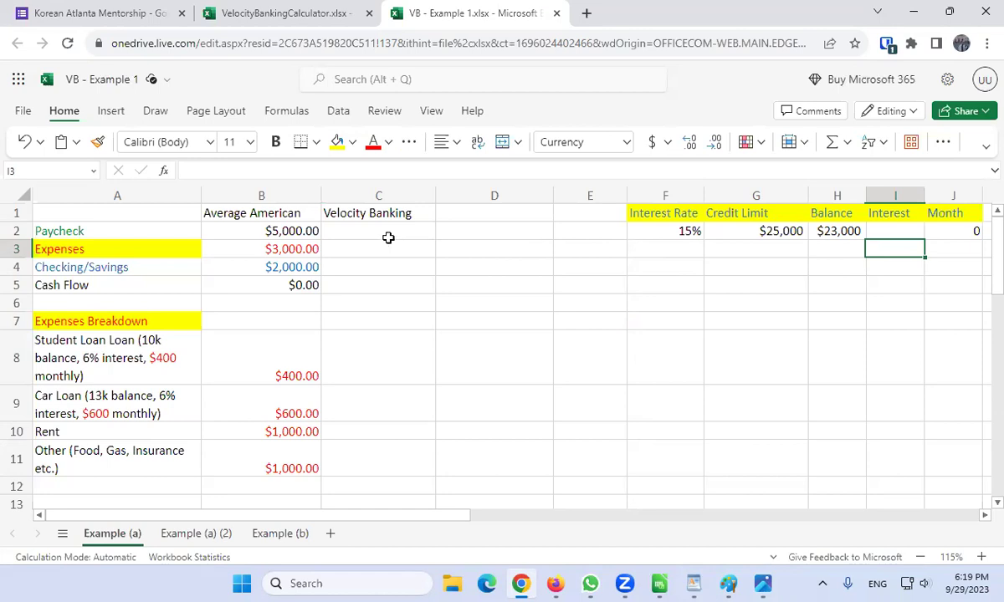
left_click(843, 231)
key("Down")
key("Down")
key("Down")
key("Down")
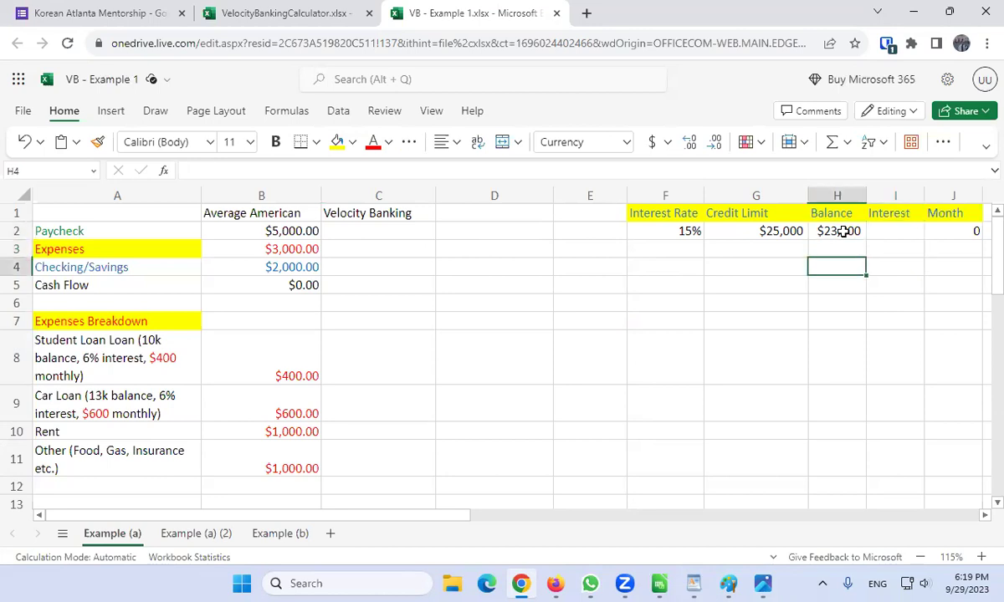
key("Right")
key("Up")
key("Up")
key("Up")
key("Left")
key("Up")
key("Down")
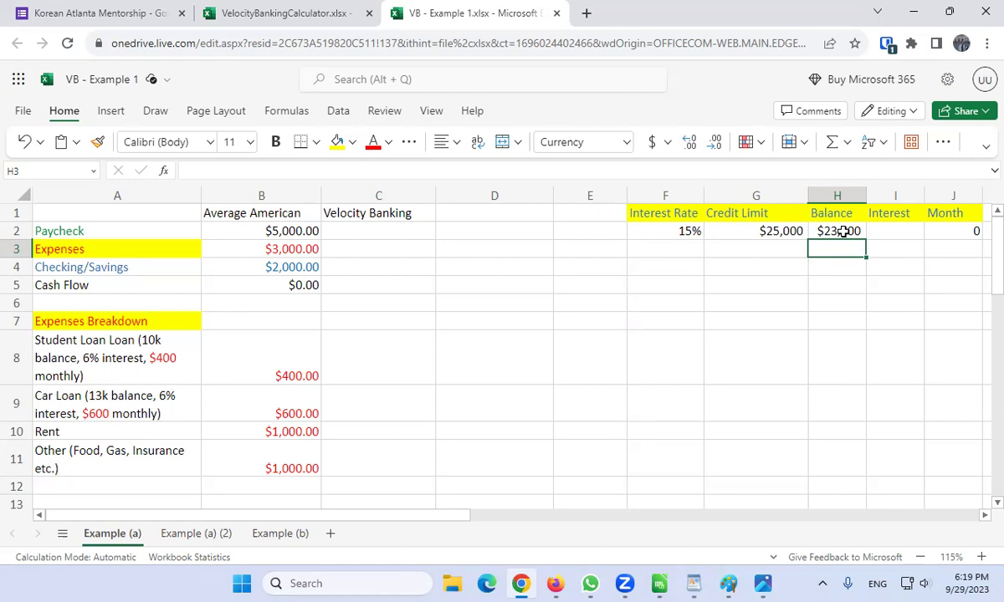
left_click(843, 231)
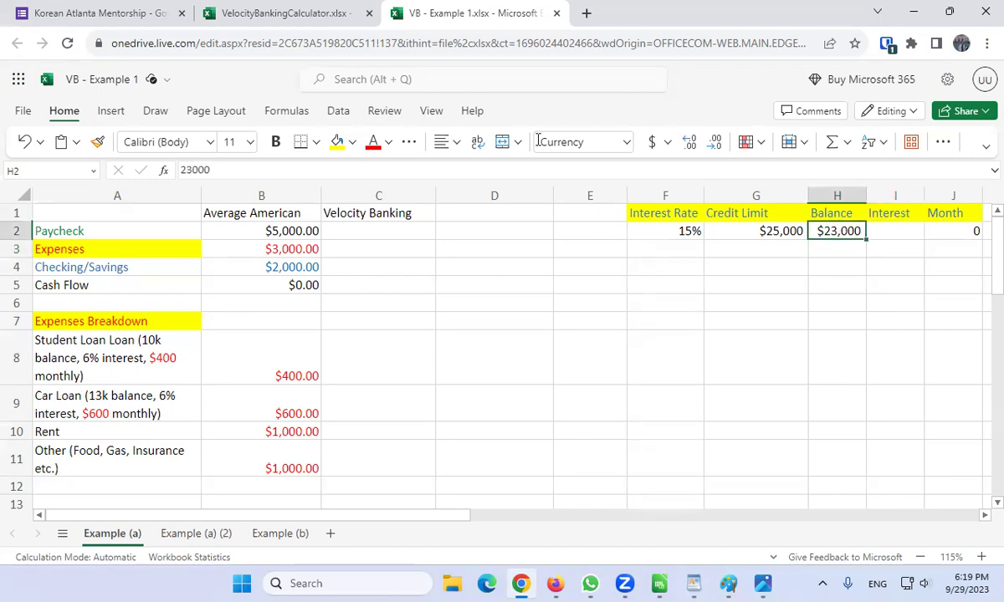
Examine the LOC balance and daily interest rows on the Daily sheet of the VelocityBankingCalculator workbook.
left_click(281, 14)
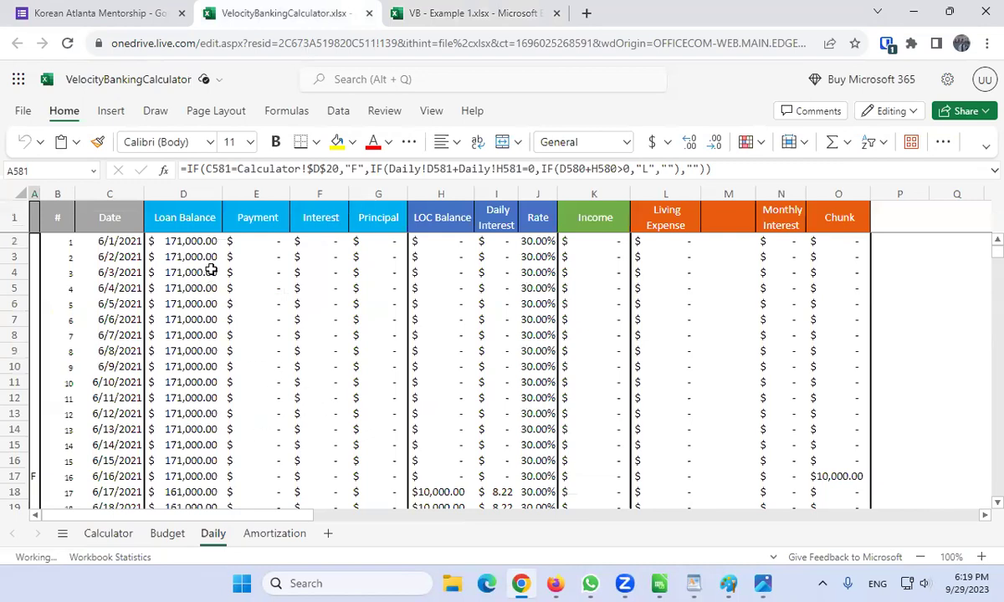
scroll(410, 309, "down", 3)
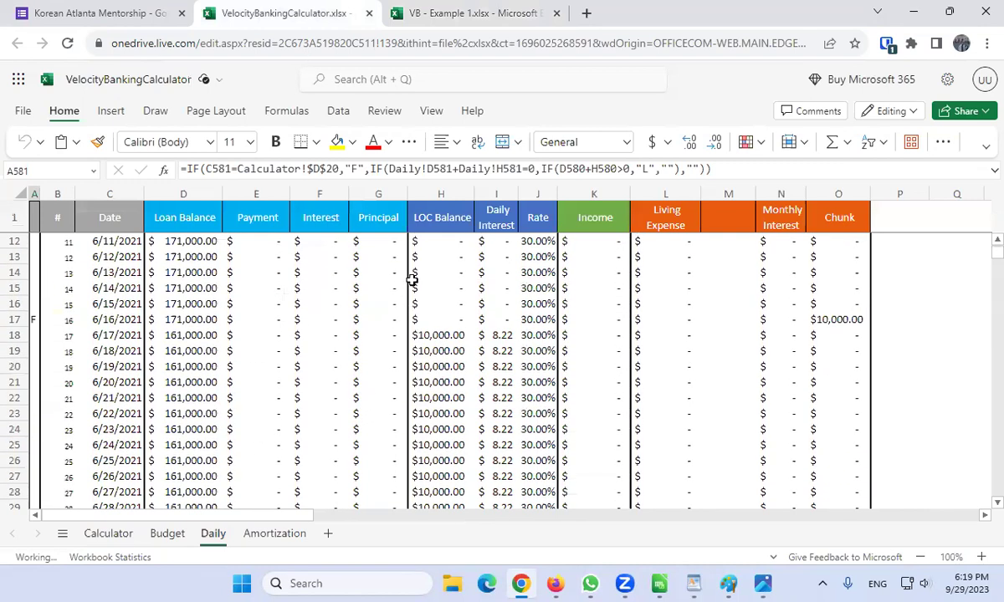
scroll(497, 367, "down", 3)
scroll(497, 366, "up", 3)
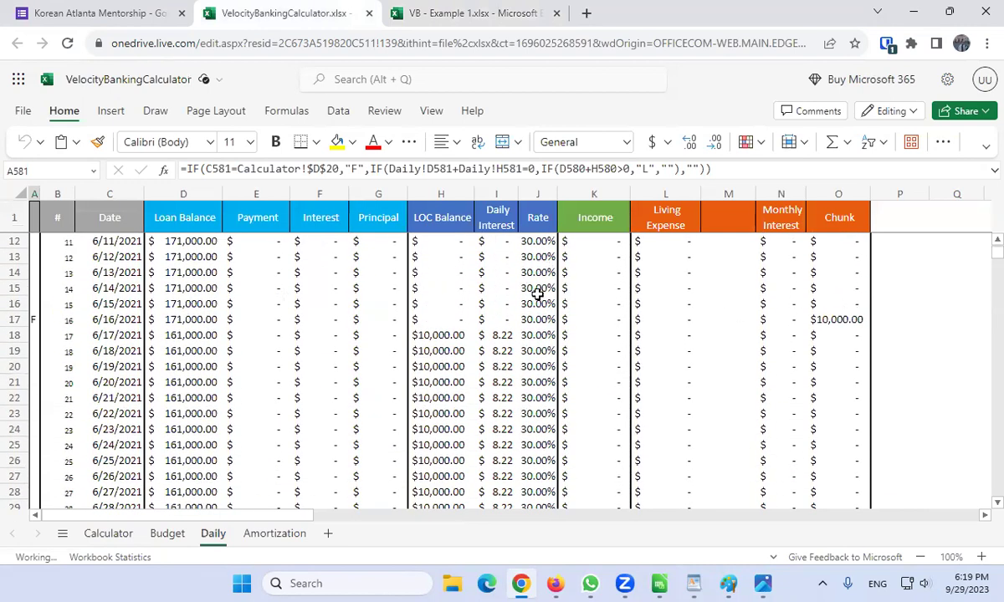
scroll(753, 318, "down", 3)
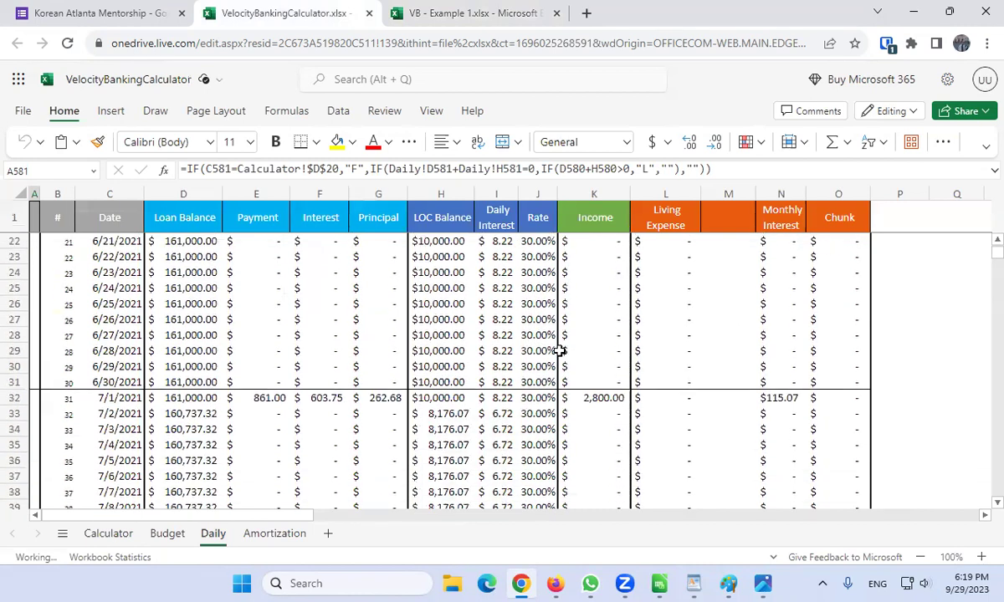
scroll(509, 339, "down", 6)
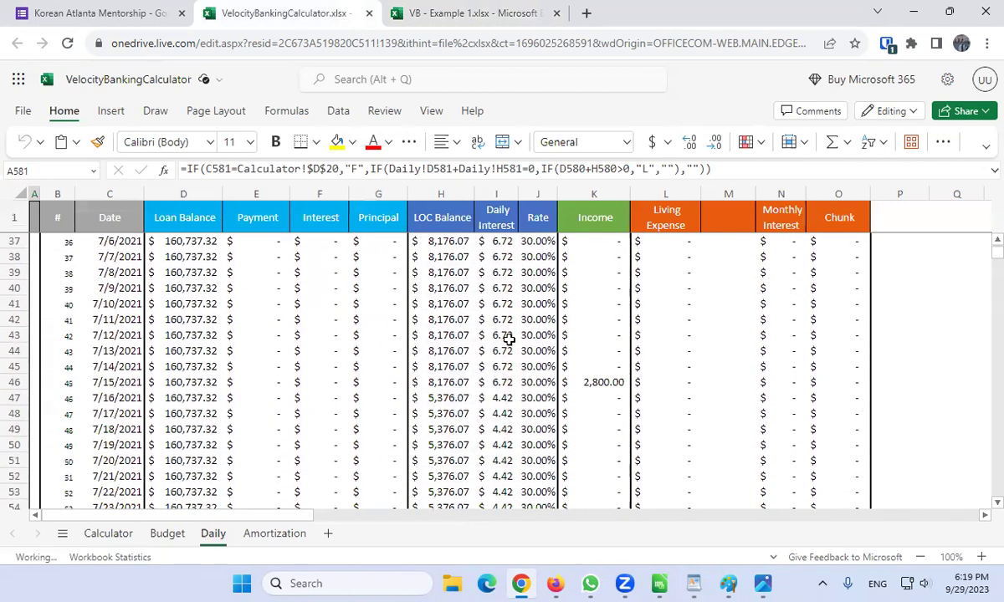
scroll(488, 343, "down", 3)
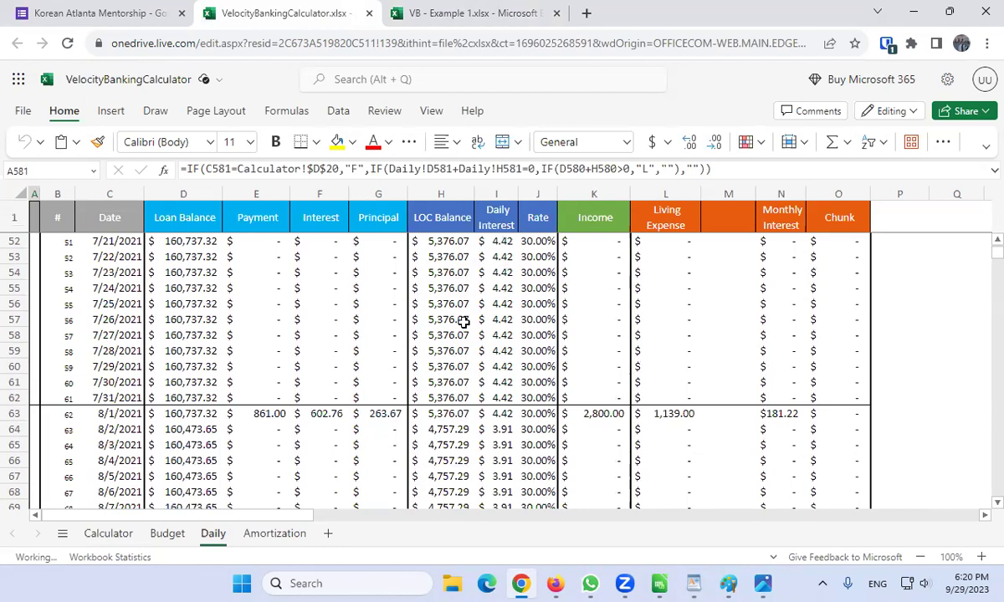
Review the Inaccurate Math notes in WordPad and the calculator's Daily sheet, returning to the VB - Example 1 workbook.
left_click(475, 15)
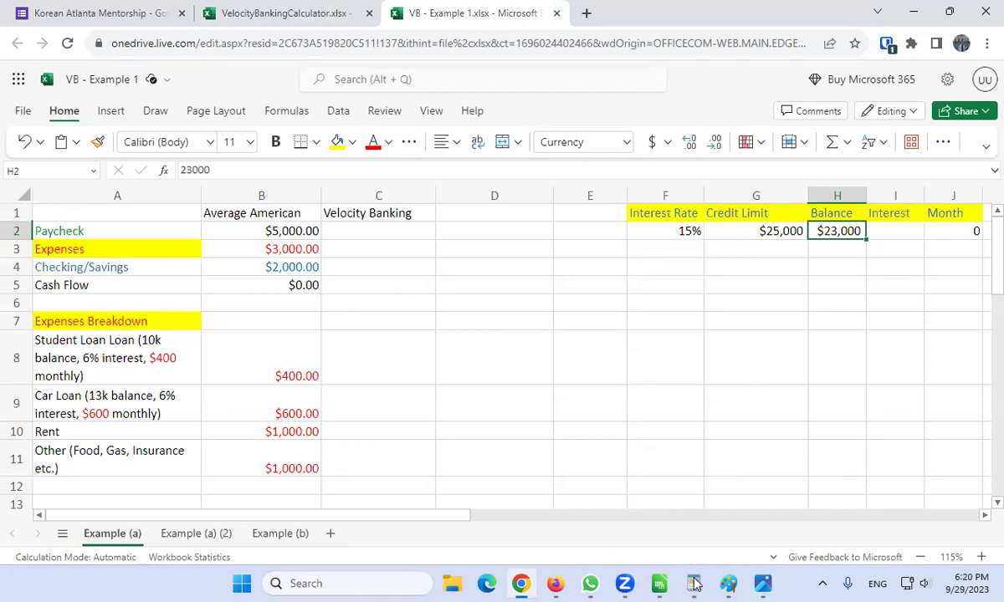
left_click(653, 548)
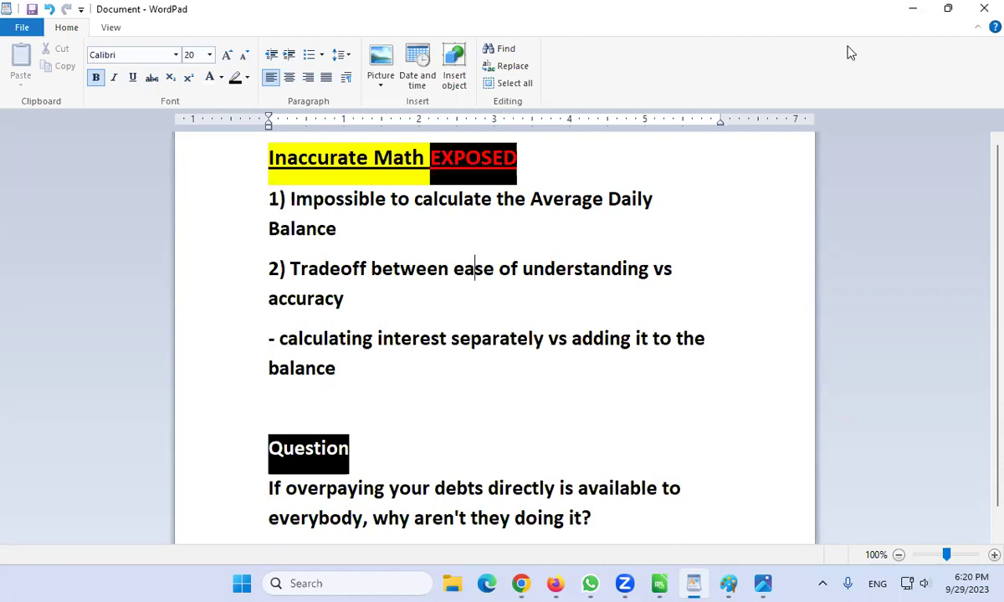
left_click(915, 8)
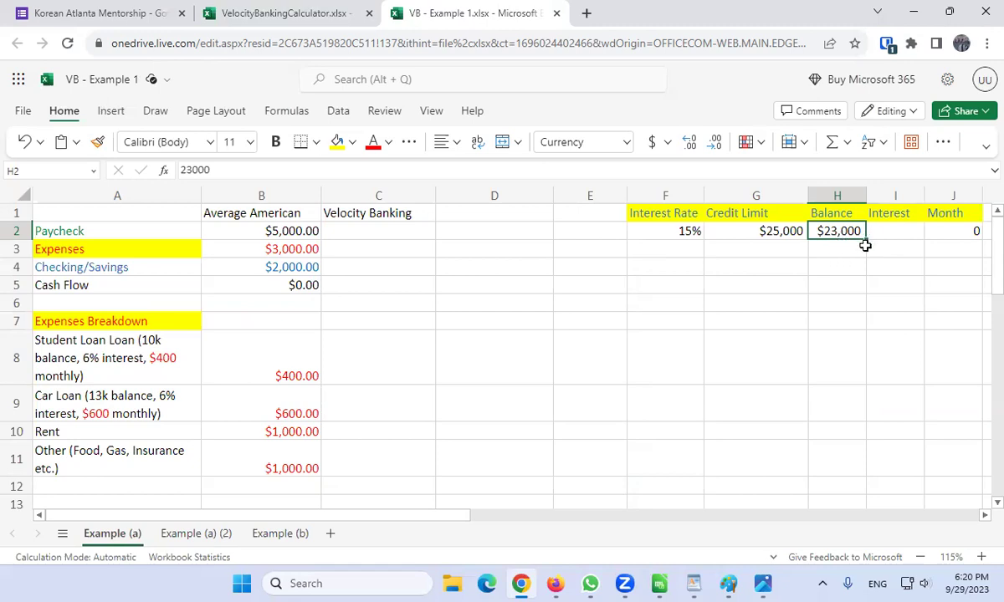
left_click(695, 583)
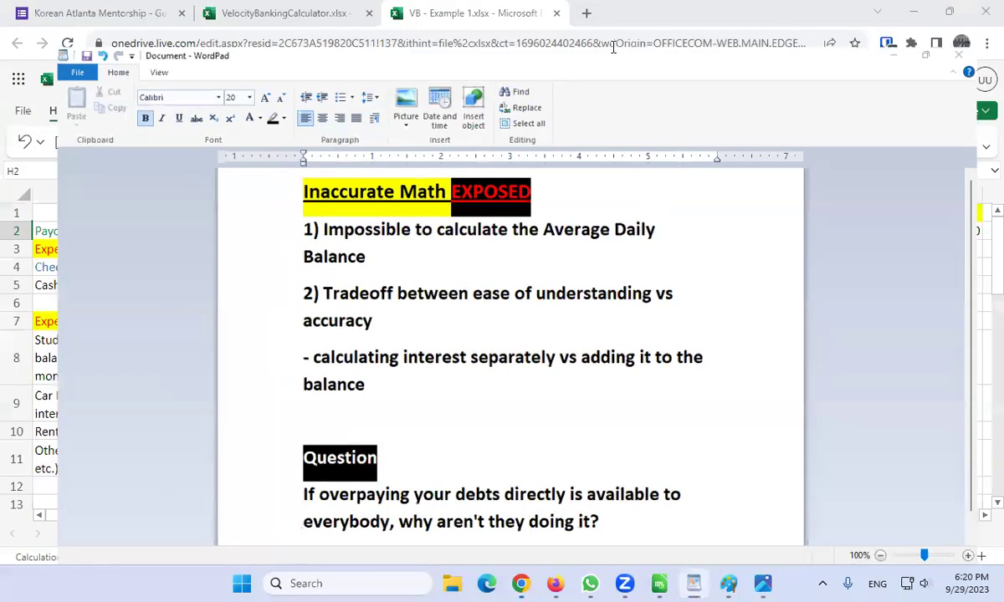
left_click(913, 8)
left_click(287, 22)
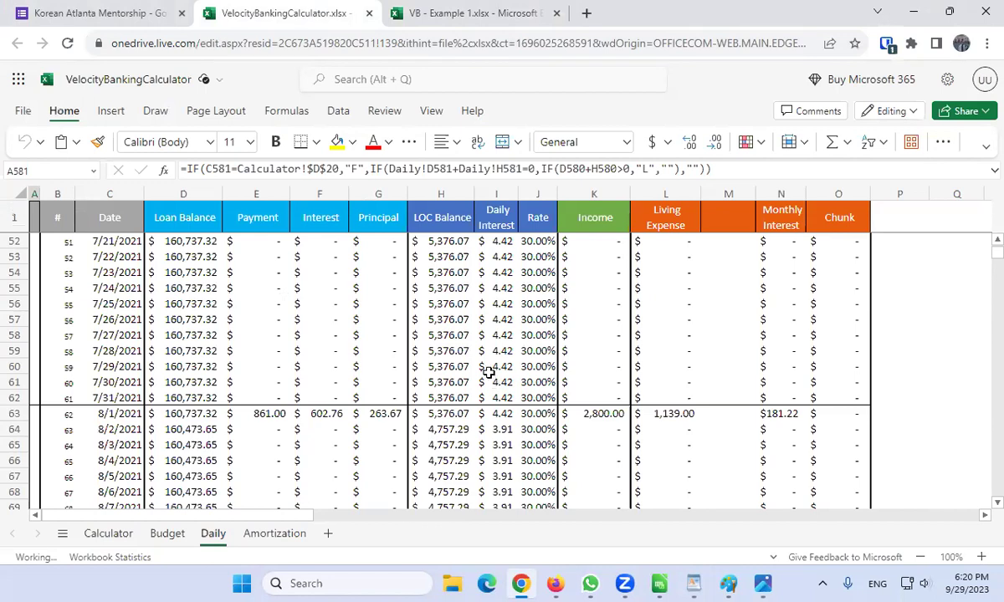
left_click(474, 28)
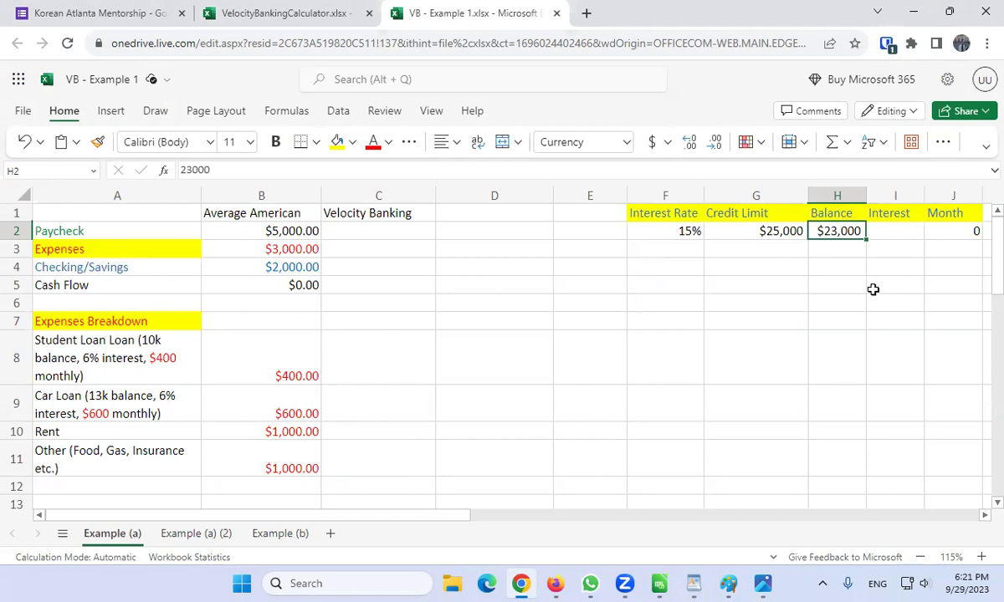
Clear the credit line's starting balance in cell H2.
key("Left")
key("Left")
key("Left")
key("Left")
key("Left")
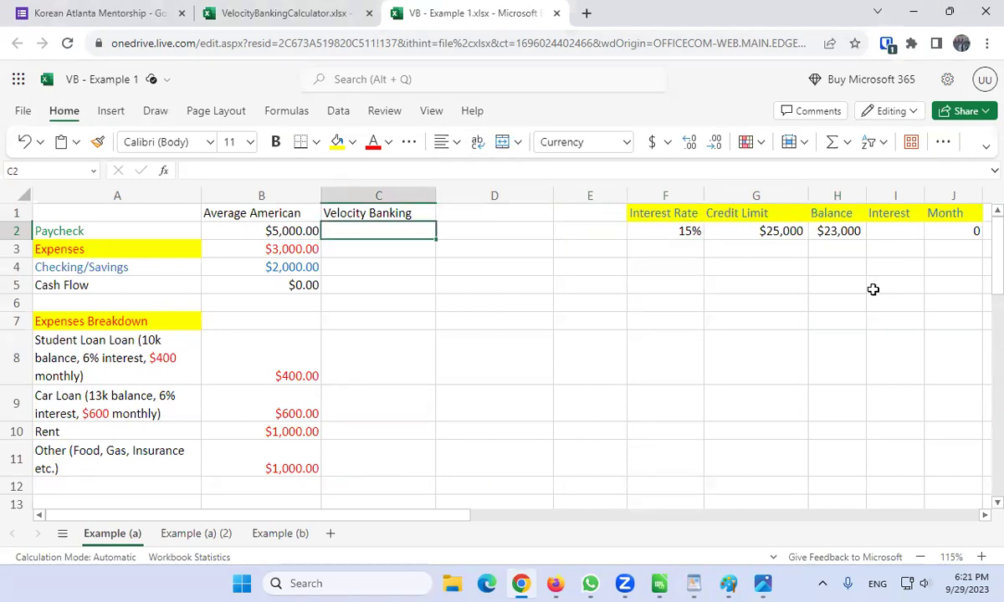
key("Up")
key("Down")
key("Right")
key("Right")
key("Right")
key("Right")
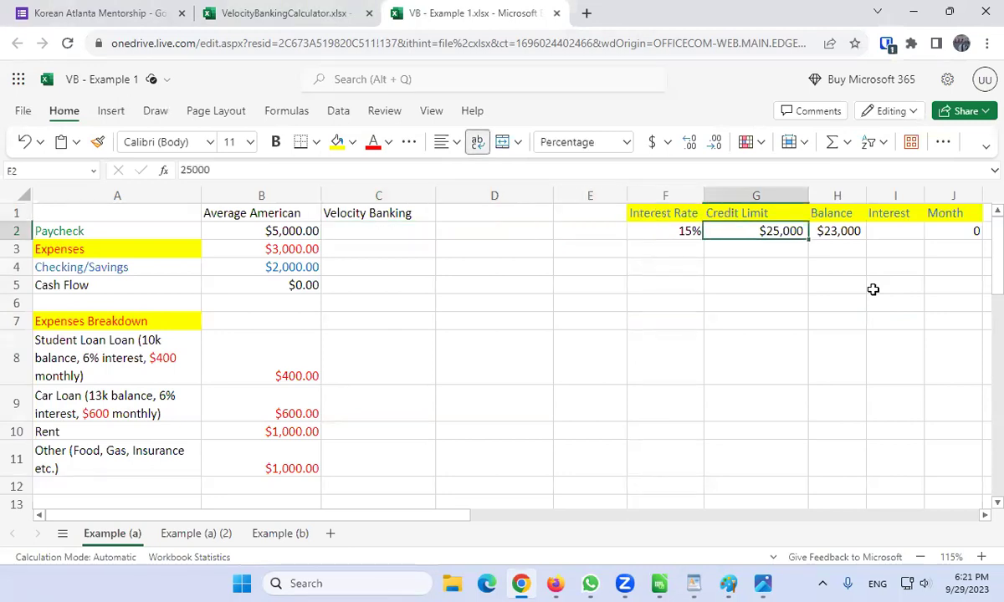
key("Right")
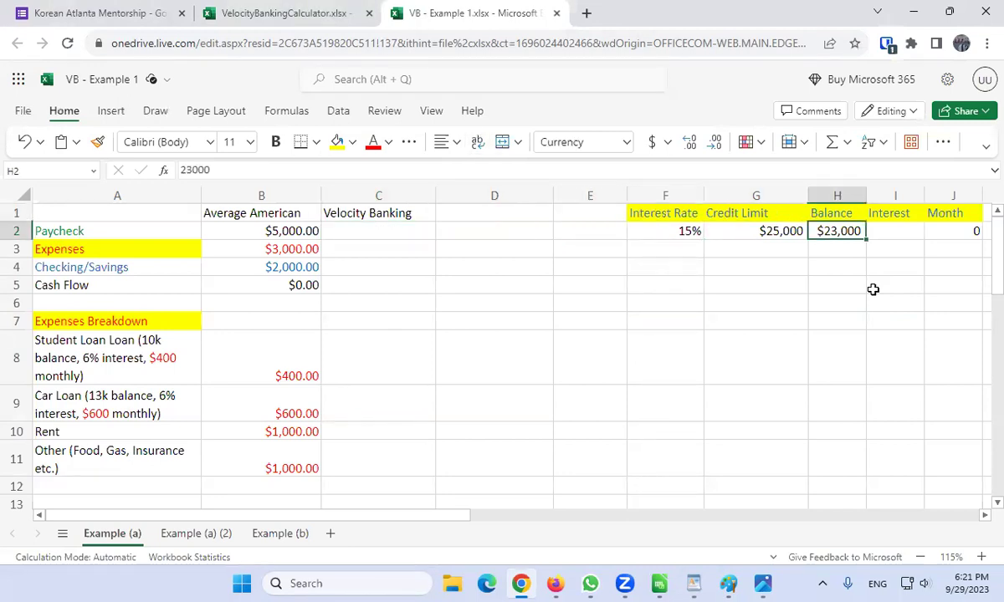
key("Delete")
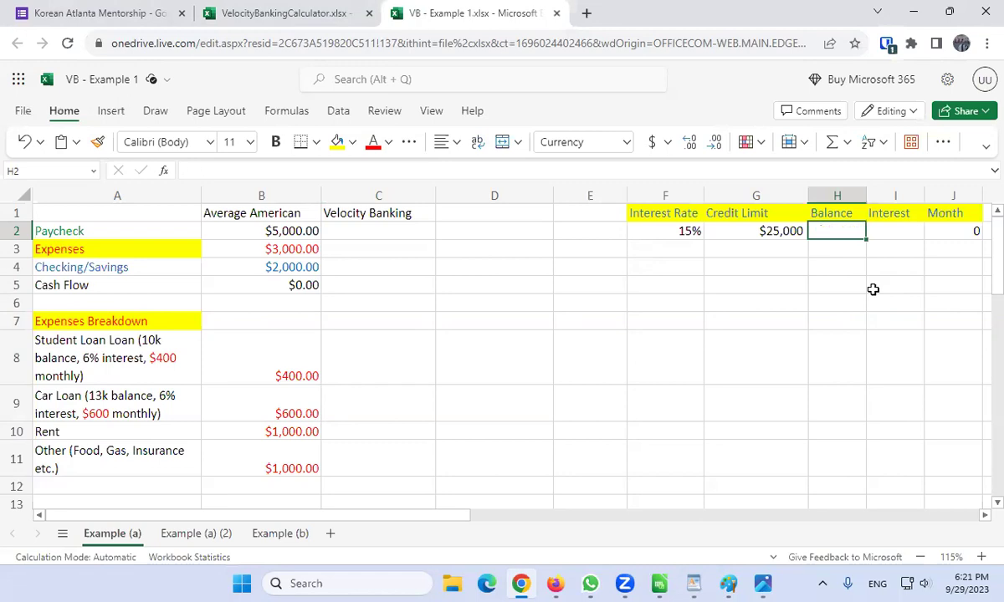
key("Down")
key("Down")
key("Down")
key("Up")
key("Up")
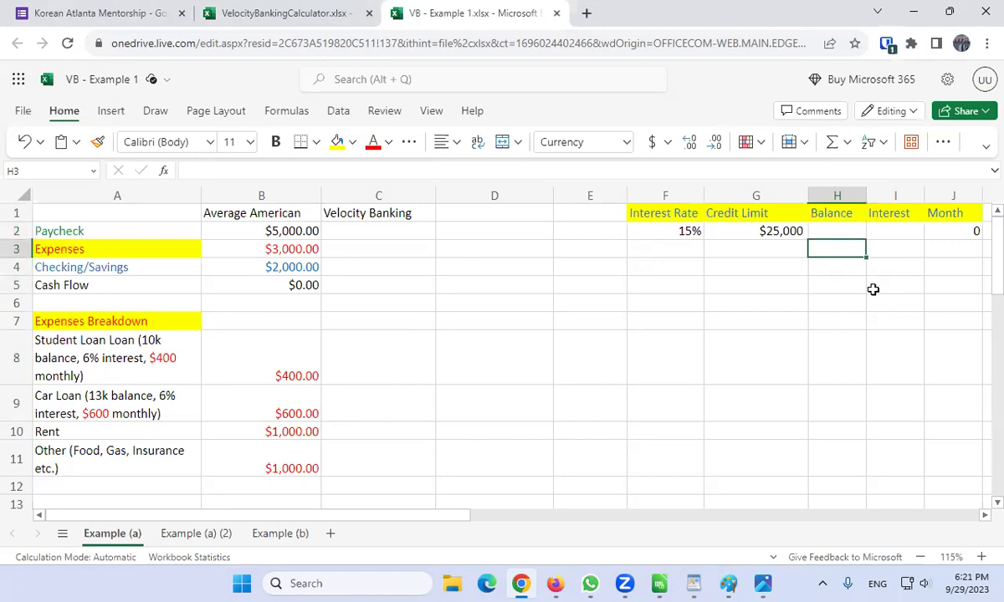
key("Up")
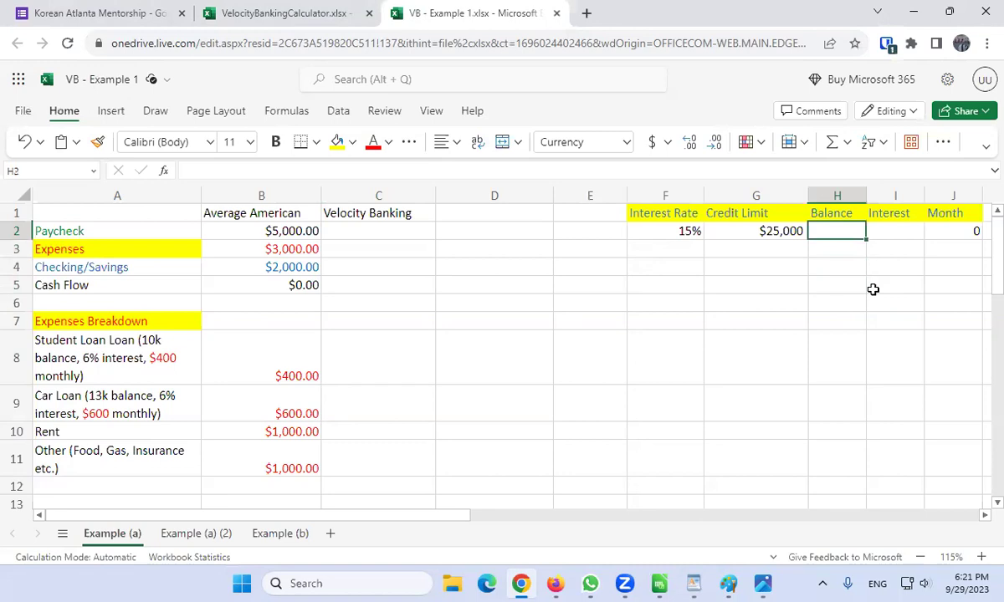
Enter a paycheck of 5000 in cell C2 of the Velocity Banking column.
key("Down")
key("Down")
key("Down")
key("Down")
key("Down")
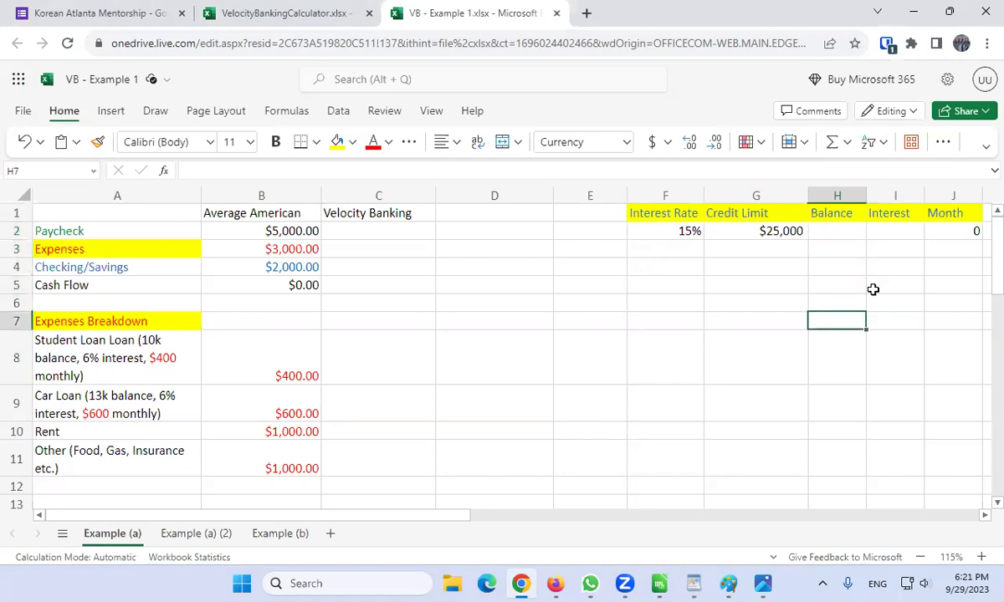
key("Left")
key("Left")
key("Left")
key("Left")
key("Left")
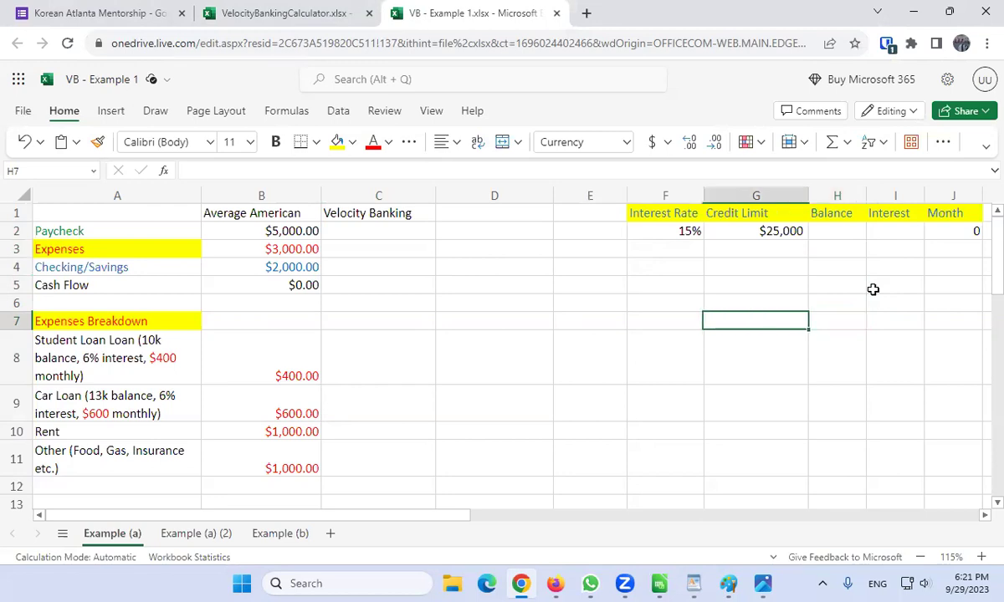
key("Up")
key("Up")
key("Up")
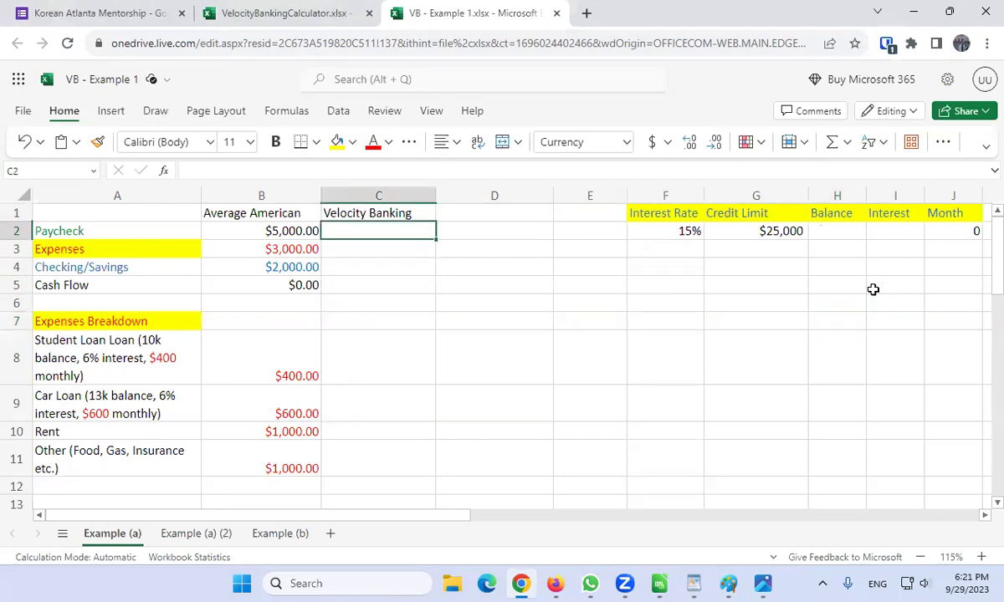
type("5000")
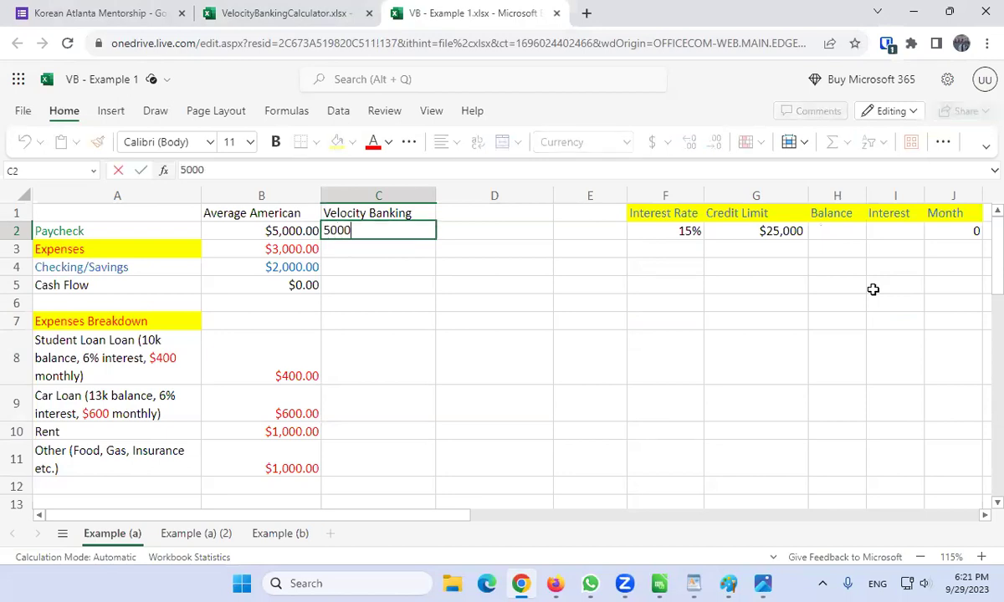
key("Return")
Enter 1000 for Rent in C10 and 1000 for Other in C11 of the Velocity Banking column.
key("Down")
key("Down")
key("Down")
key("Down")
key("Down")
key("Down")
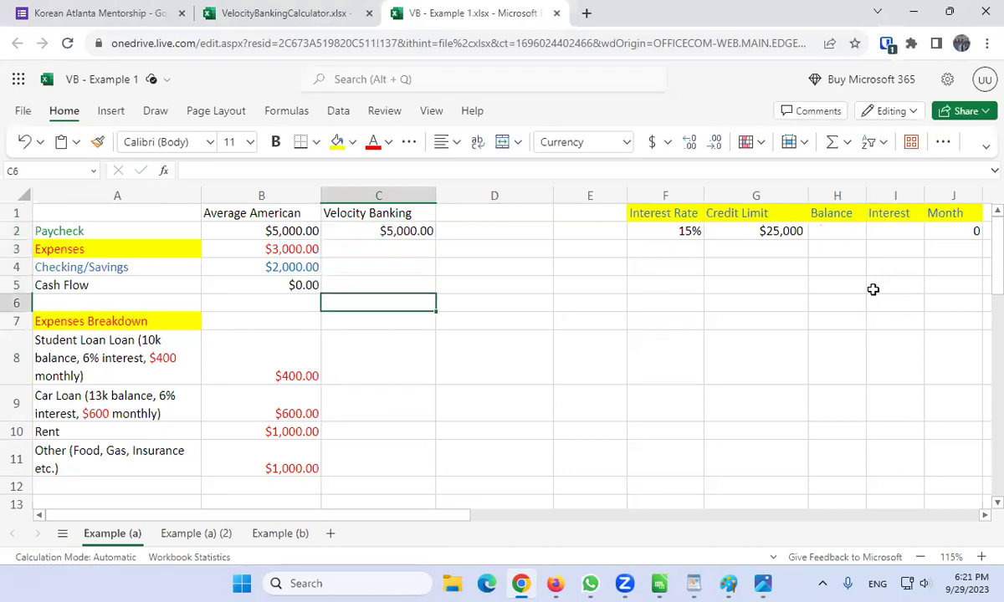
key("Up")
key("Up")
key("Up")
key("Up")
key("Up")
key("Down")
key("Down")
key("Down")
key("Down")
key("Down")
key("Down")
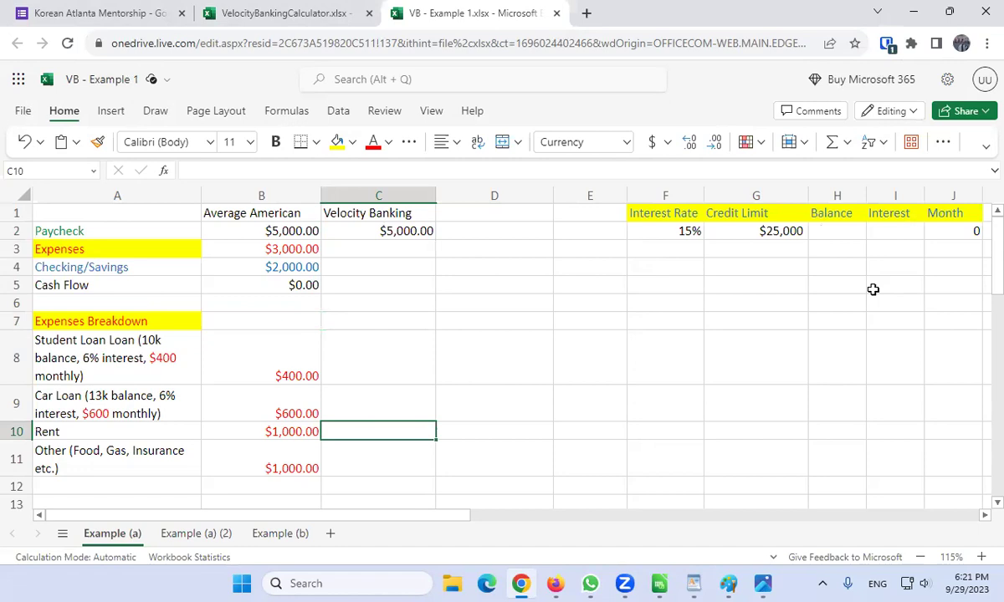
type("1000")
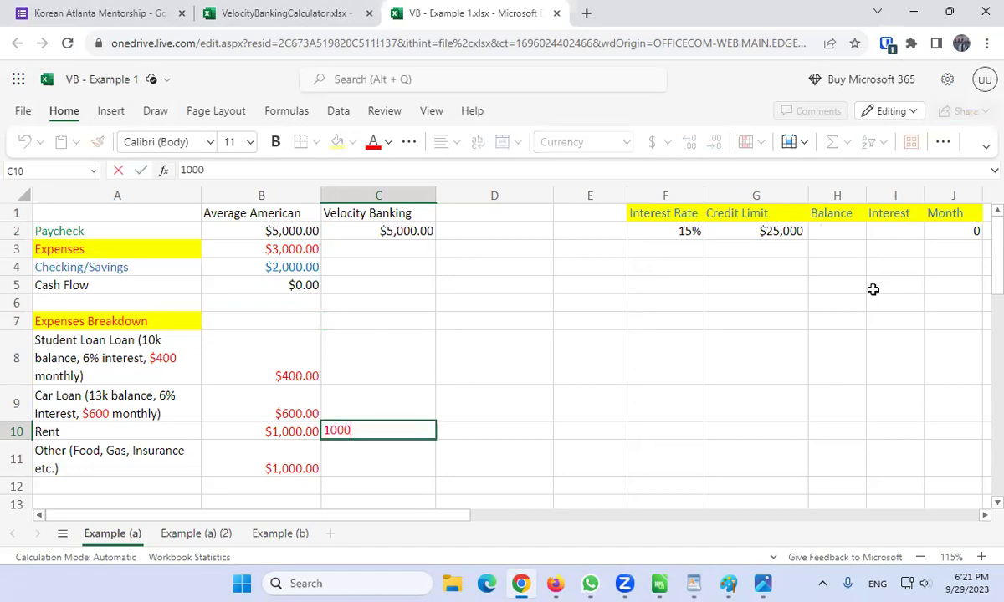
key("Return")
type("1000")
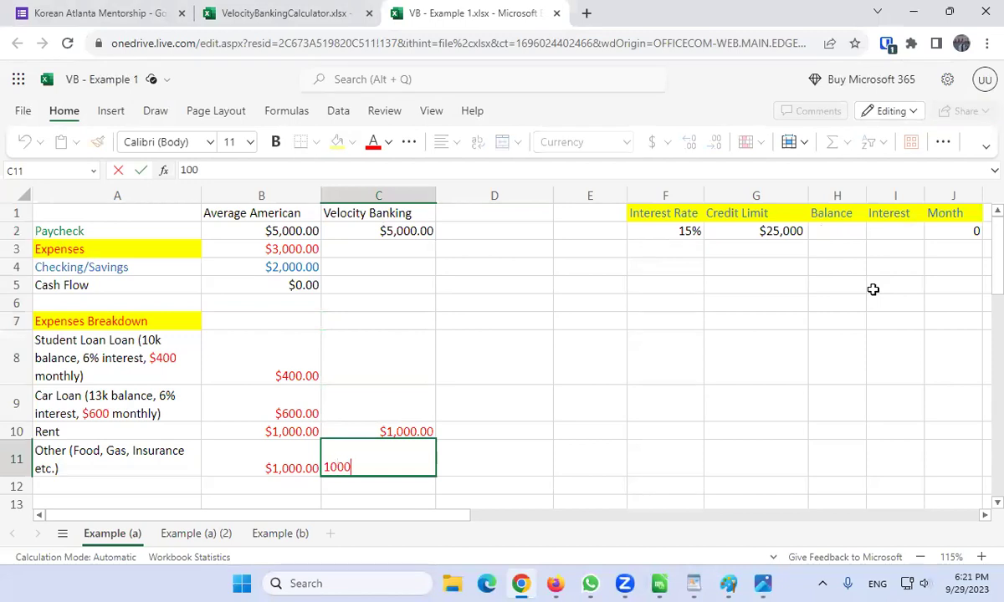
key("Return")
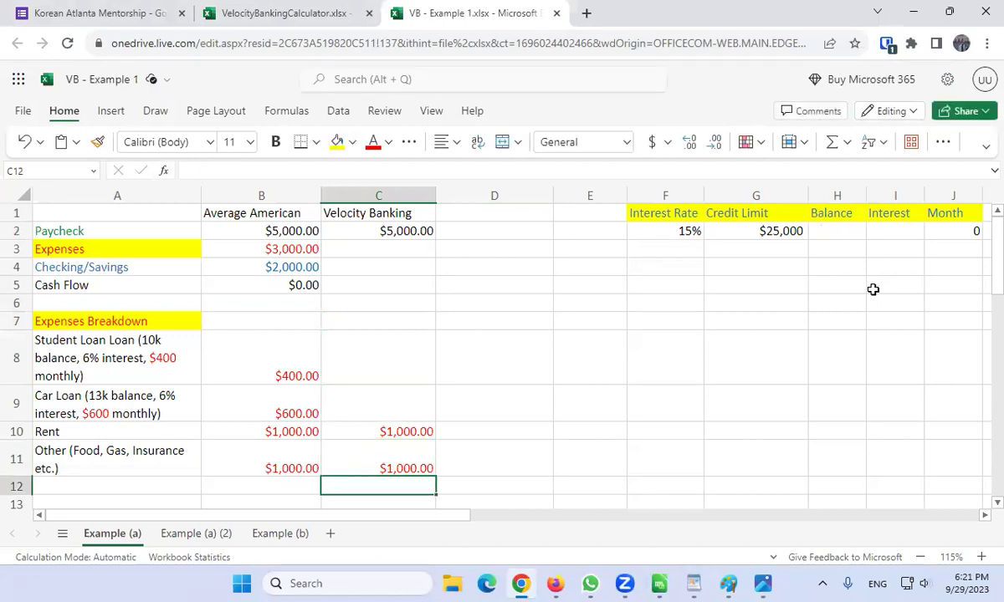
Select the Student Loan and Car Loan labels in cells A8:A9 of the Expenses Breakdown.
key("Up")
key("Up")
key("Up")
key("Up")
key("Left")
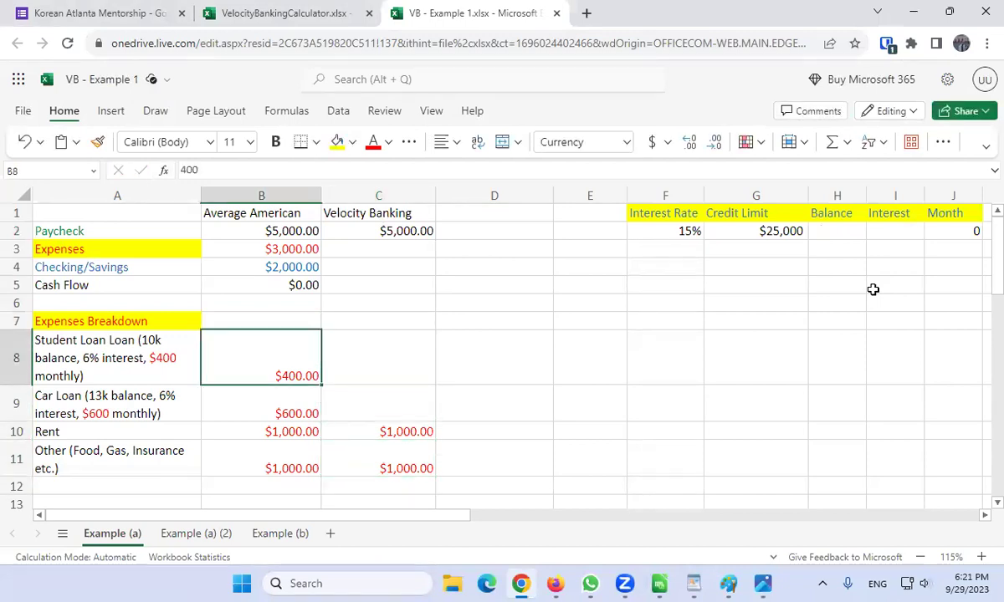
key("Left")
key("shift+Down")
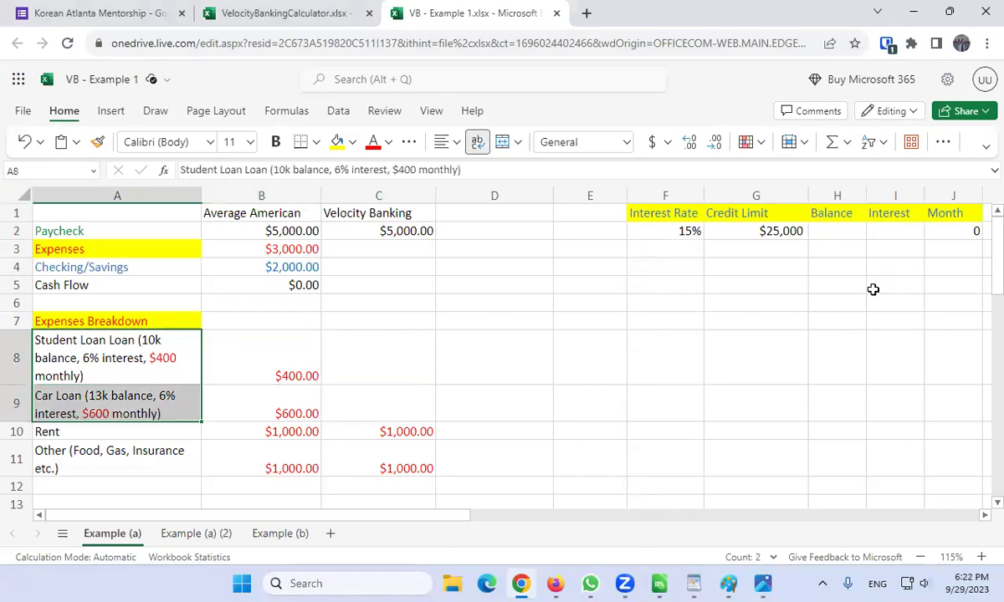
Enter 23000 as the credit line's starting balance in cell H2.
key("Up")
key("Down")
key("Down")
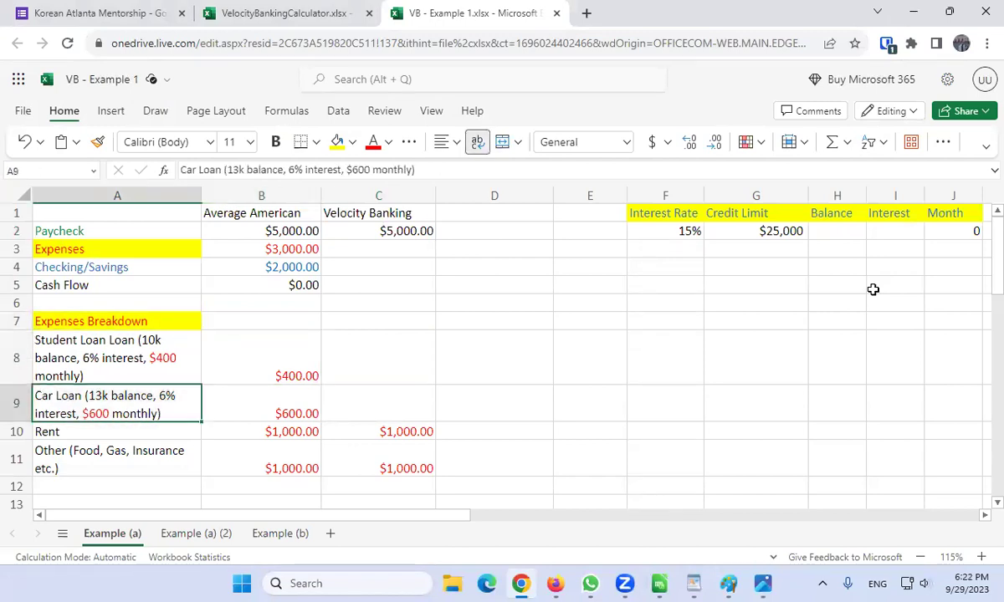
key("Up")
key("Up")
key("Right")
key("Right")
key("Right")
key("Right")
key("Right")
key("Up")
key("Right")
key("Right")
key("Up")
key("Up")
key("Up")
key("Up")
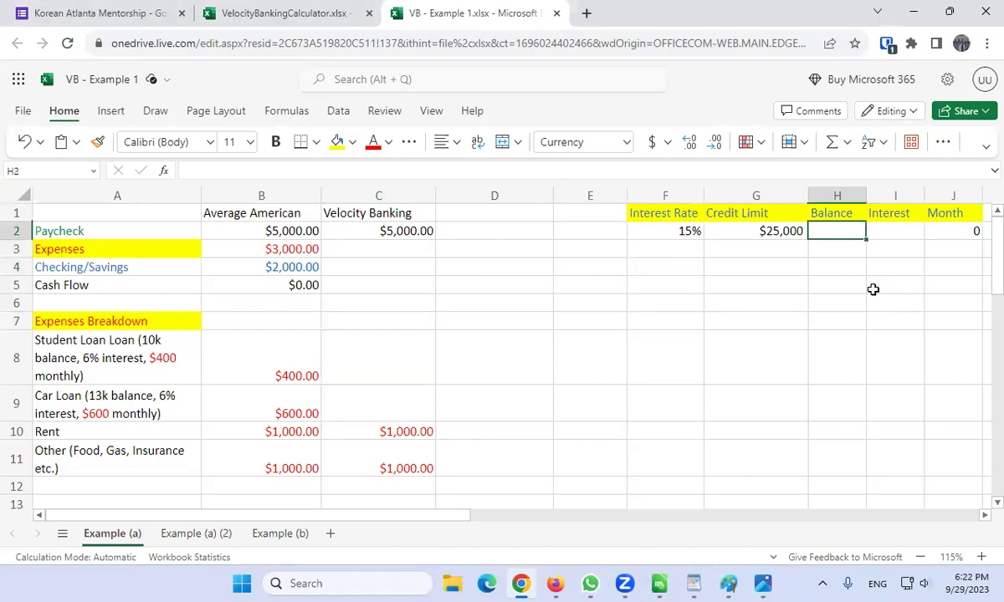
type("23000")
key("Return")
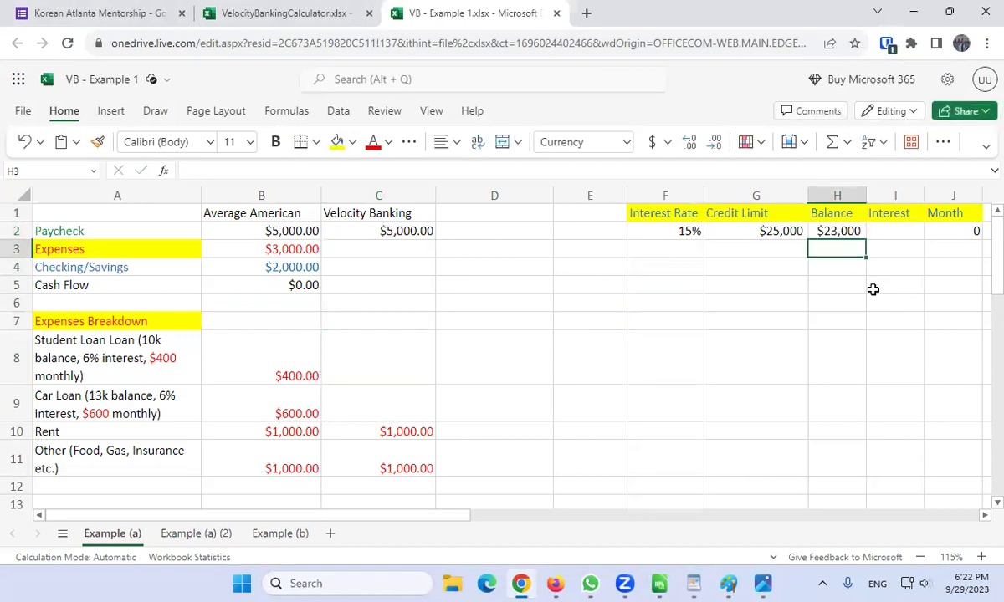
Enter 0 for the Student Loan in C8 and 0 for the Car Loan in C9 of the Velocity Banking column.
key("Left")
key("Left")
key("Left")
key("Left")
key("Left")
key("Down")
key("Down")
key("Down")
key("Down")
key("Down")
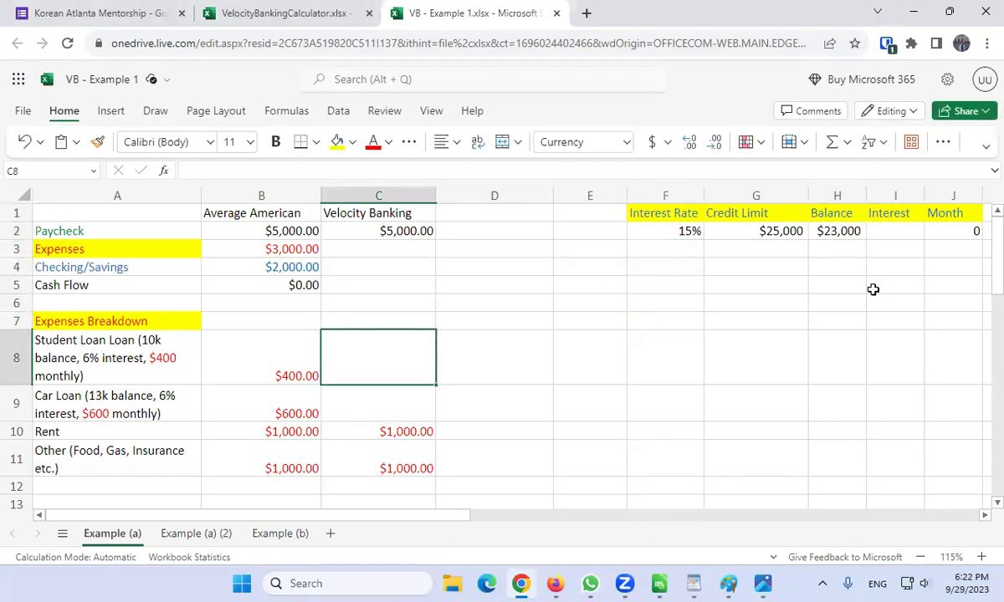
type("0")
key("Return")
type("00")
key("Return")
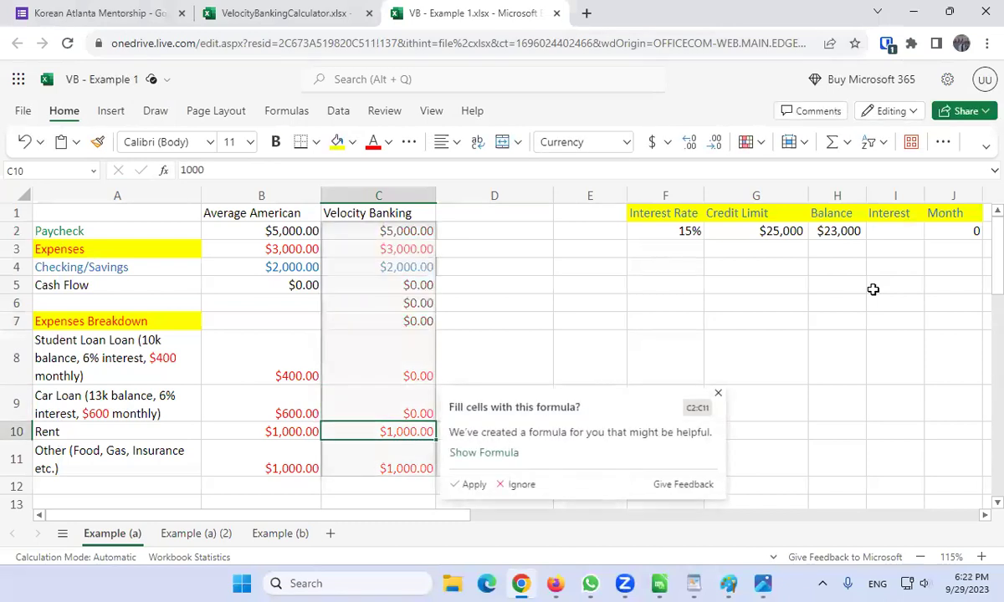
Discard the suggested formula fill for C2:C11 by clearing the Expenses cell C3 of the Velocity Banking column.
key("Up")
key("Up")
key("Up")
key("Up")
key("Up")
key("Up")
key("Up")
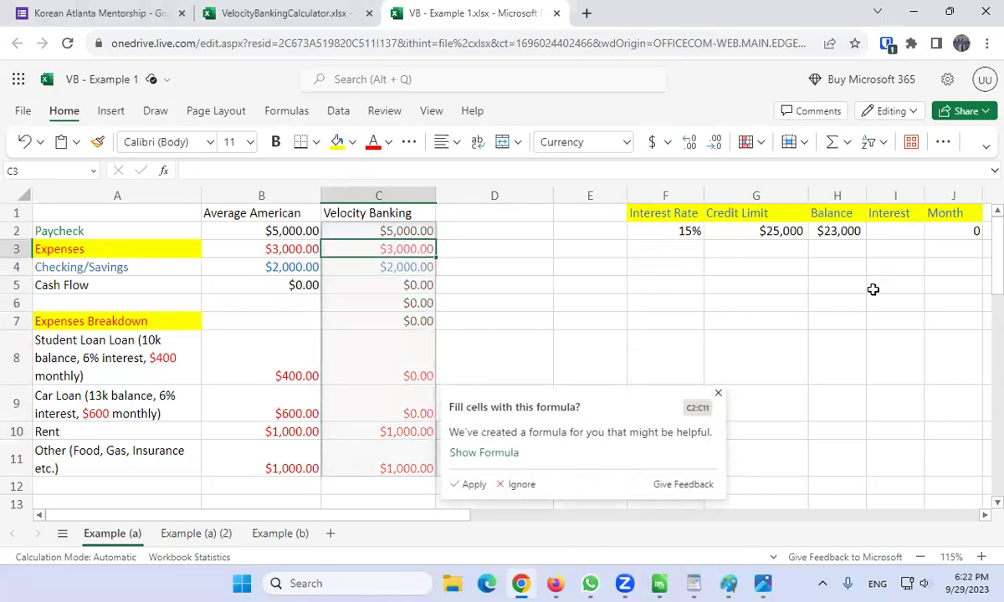
key("Delete")
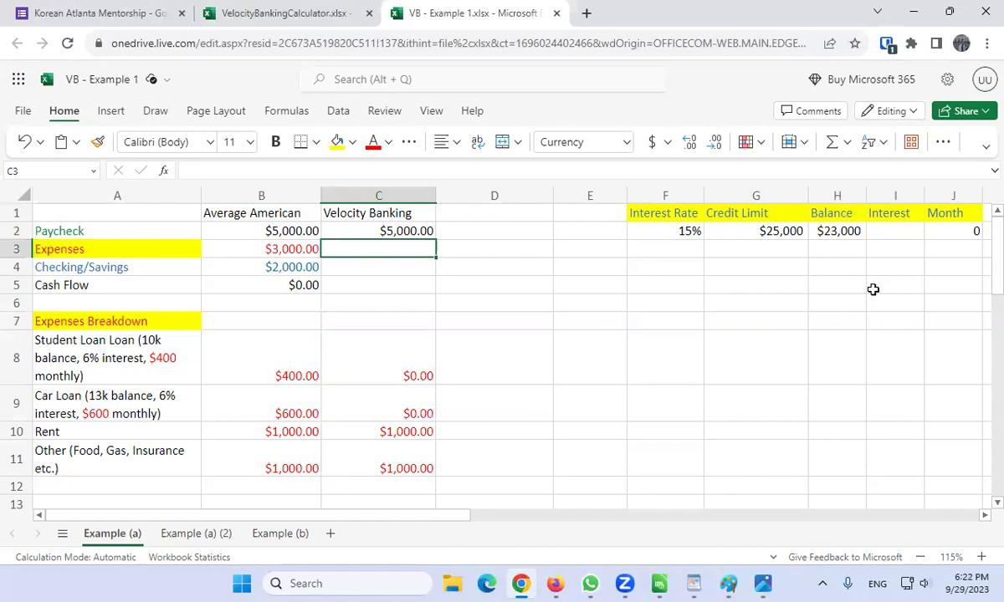
Enter 2000 as the Velocity Banking total for Expenses in cell C3.
key("Down")
key("Down")
key("Down")
key("Down")
key("Down")
key("Down")
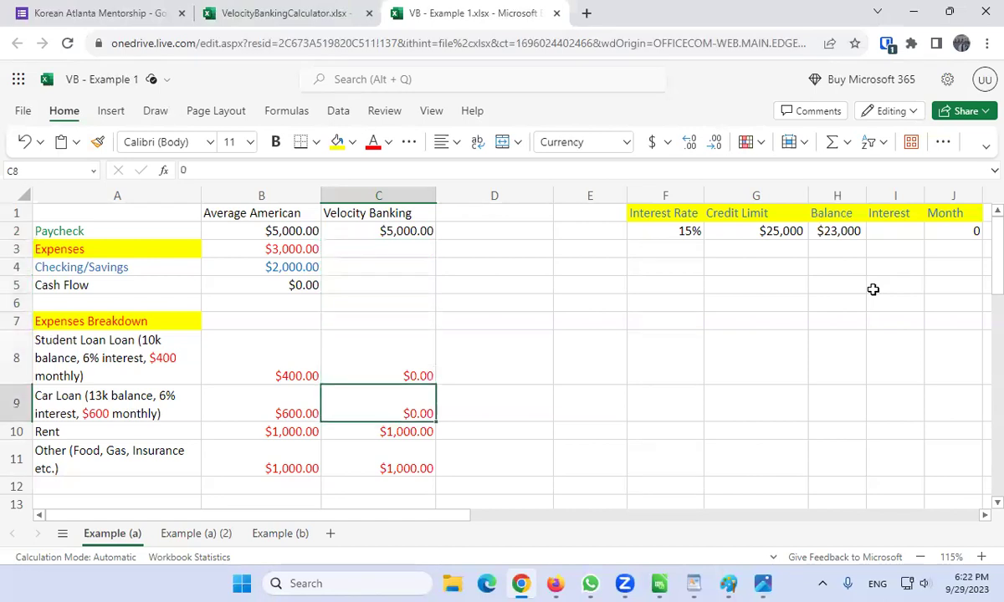
key("Up")
key("Up")
key("Up")
key("Up")
key("Up")
key("Up")
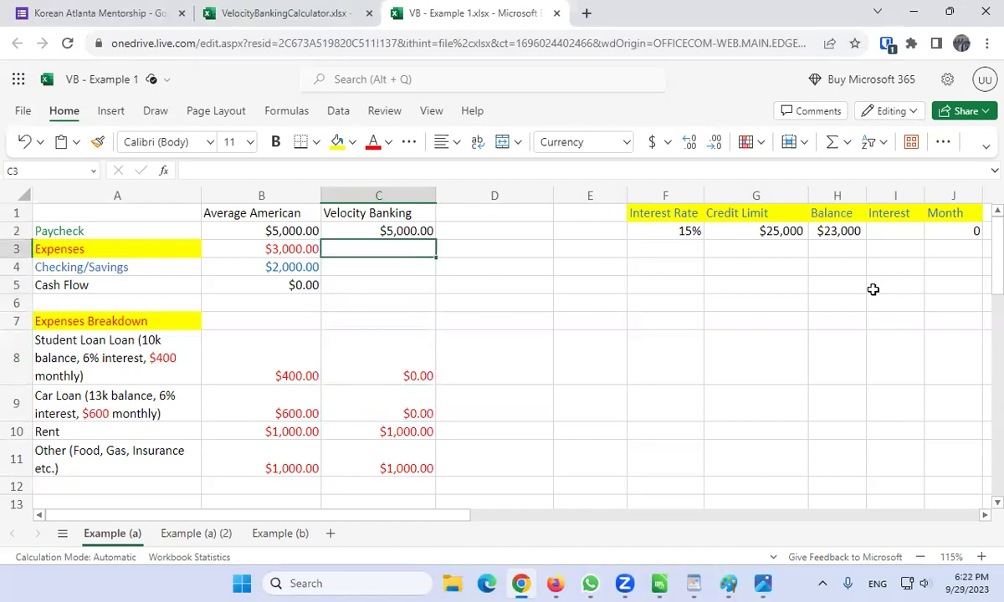
type("2000")
key("Return")
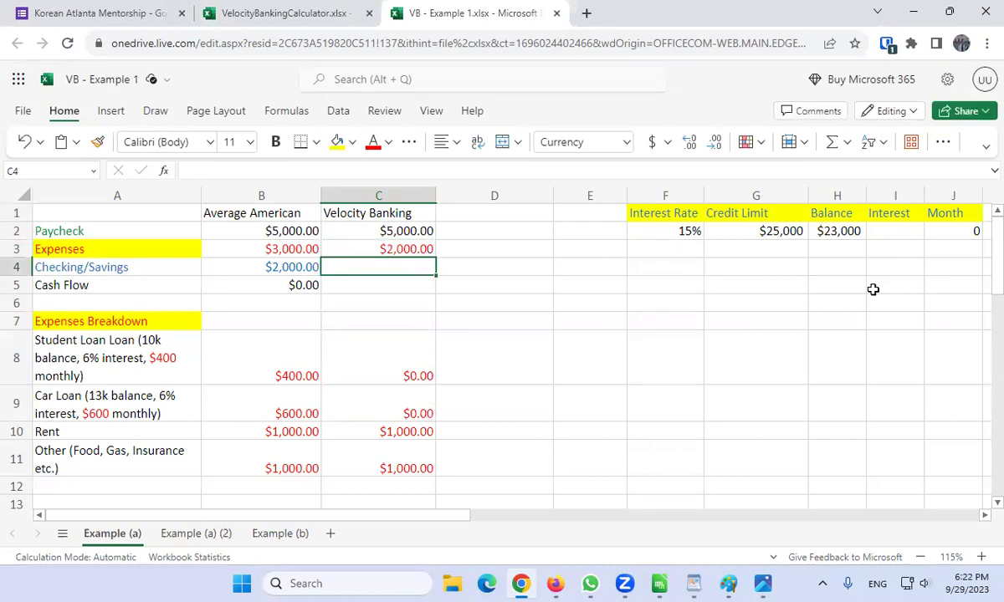
Enter 0 for Checking/Savings in C4 and 3000 for Cash Flow in C5 of the Velocity Banking column.
type("0")
key("Return")
type("3,00")
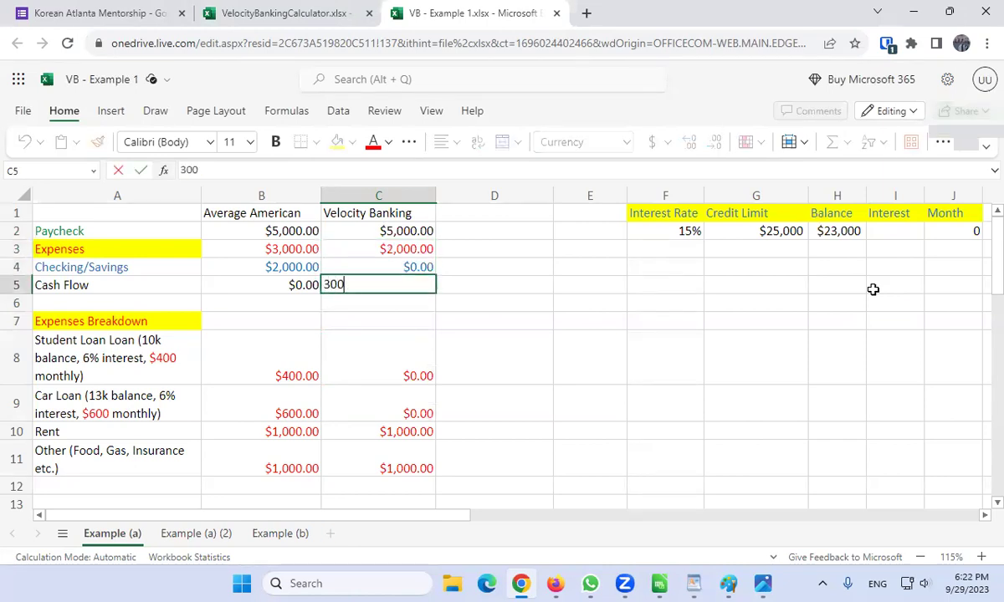
type("0")
key("Return")
Compare the Velocity Banking paycheck and expenses in column C with the credit line's starting balance in H2.
key("Up")
key("Up")
key("Up")
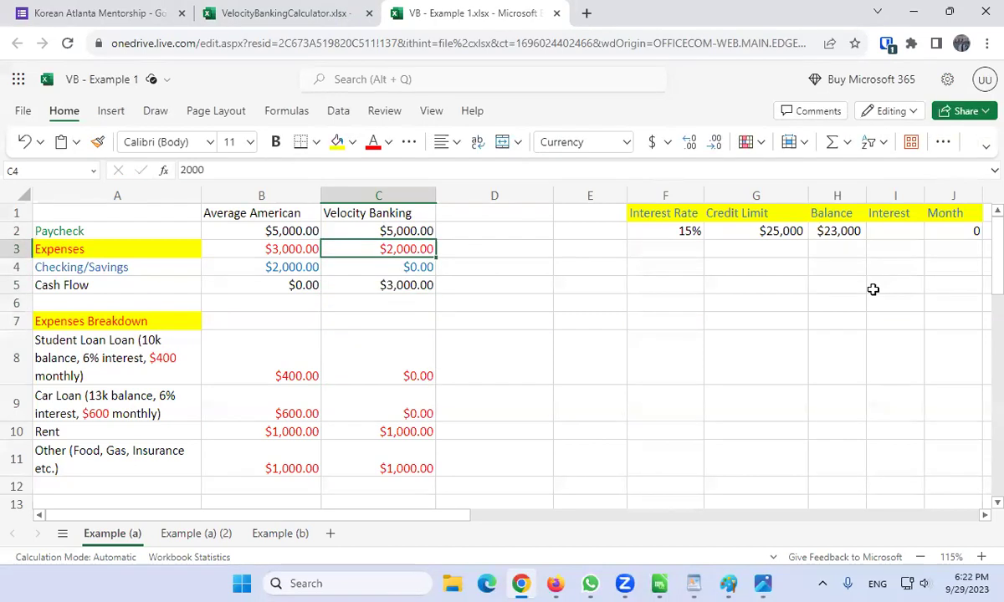
key("Up")
key("Right")
key("Right")
key("Right")
key("Right")
key("Right")
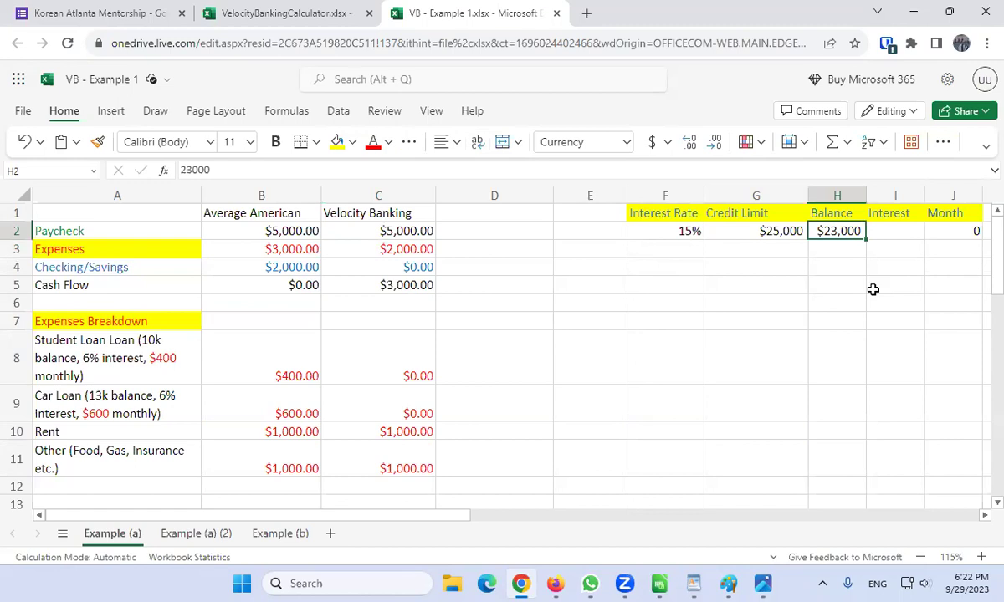
key("Left")
key("Left")
key("Left")
key("Left")
key("Left")
key("Down")
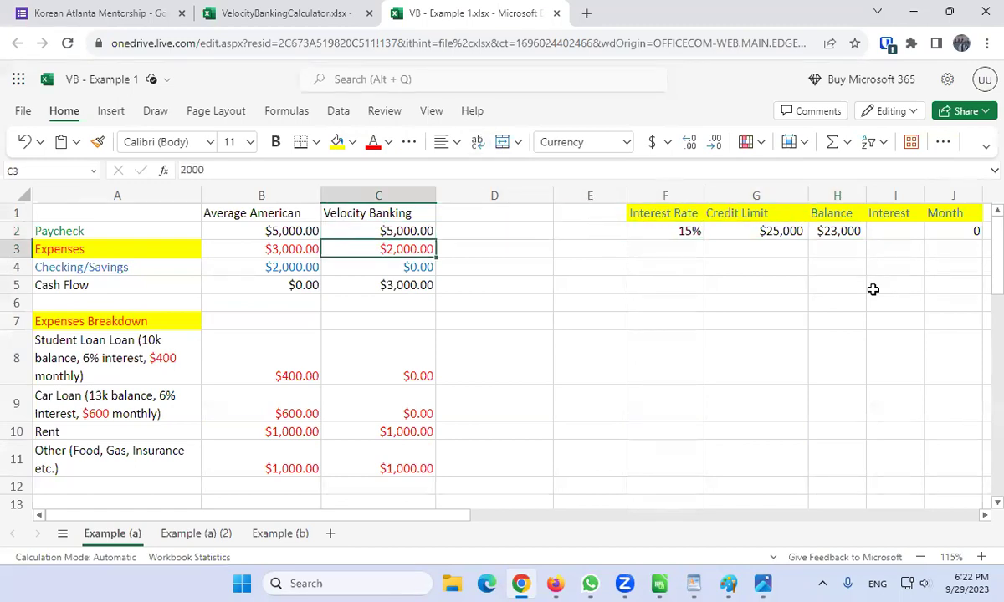
key("Right")
key("Right")
key("Right")
key("Right")
key("Right")
key("Up")
key("Down")
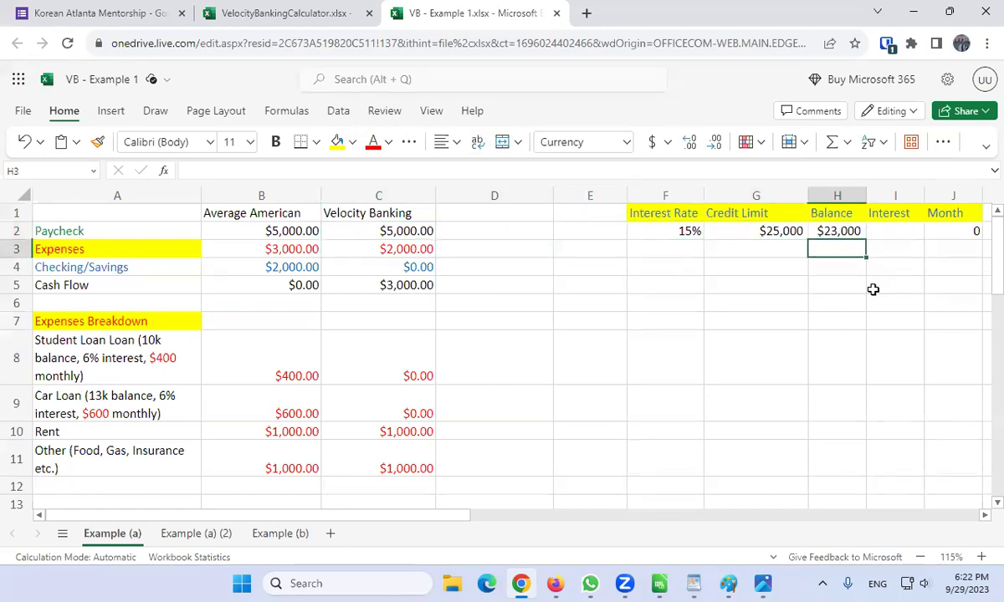
key("Up")
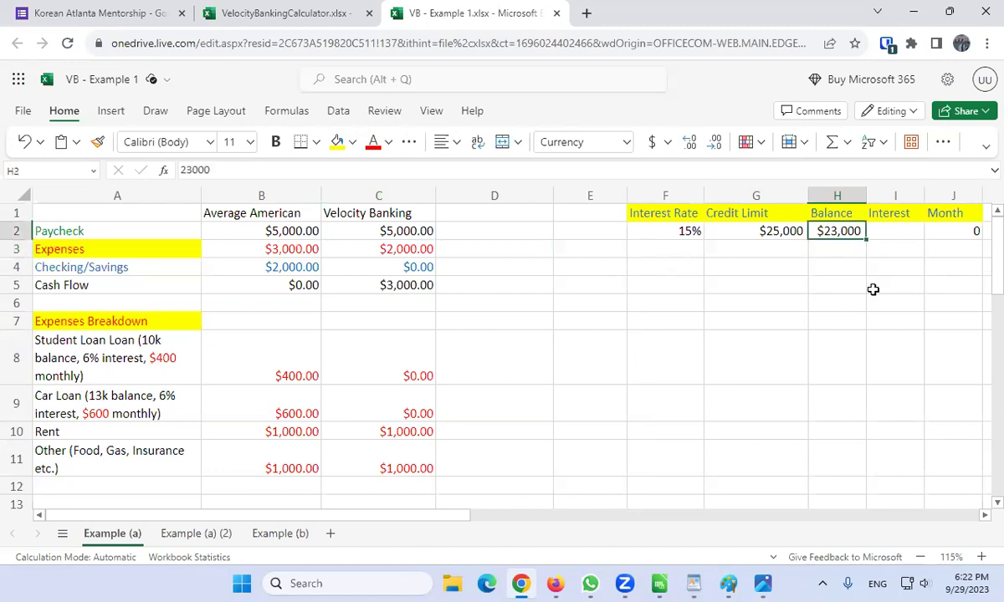
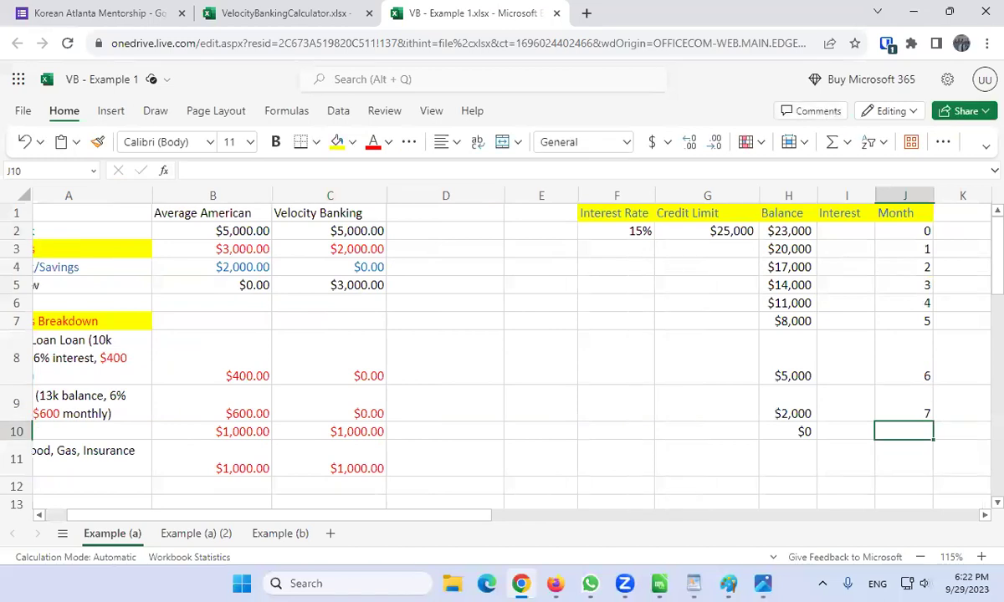
Calculate the first month's interest in cell I3 with the formula =H2*.15/12.
key("Down")
key("Up")
key("Left")
key("Up")
key("Up")
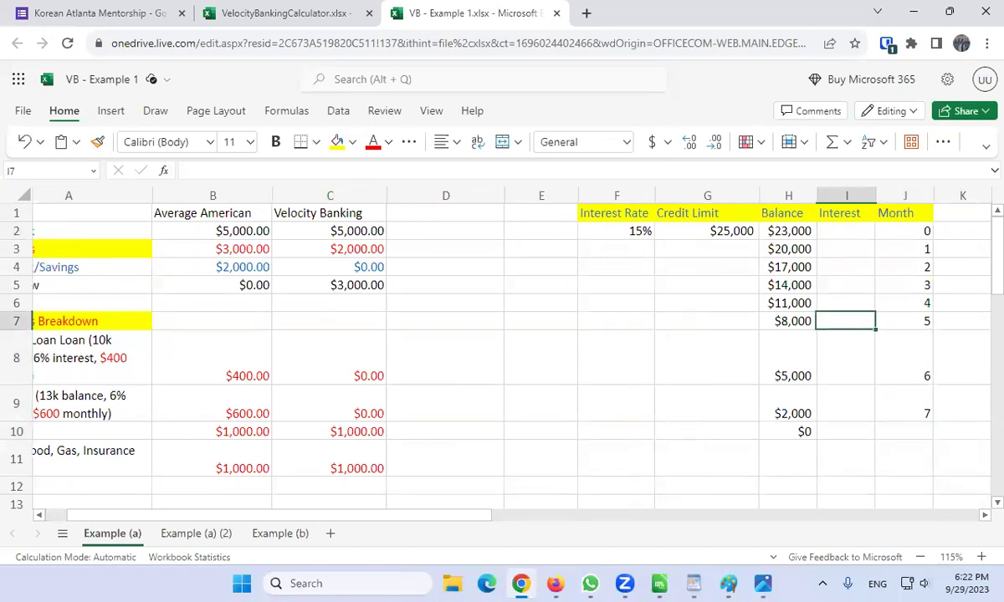
key("Up")
key("Up")
key("Up")
key("Up")
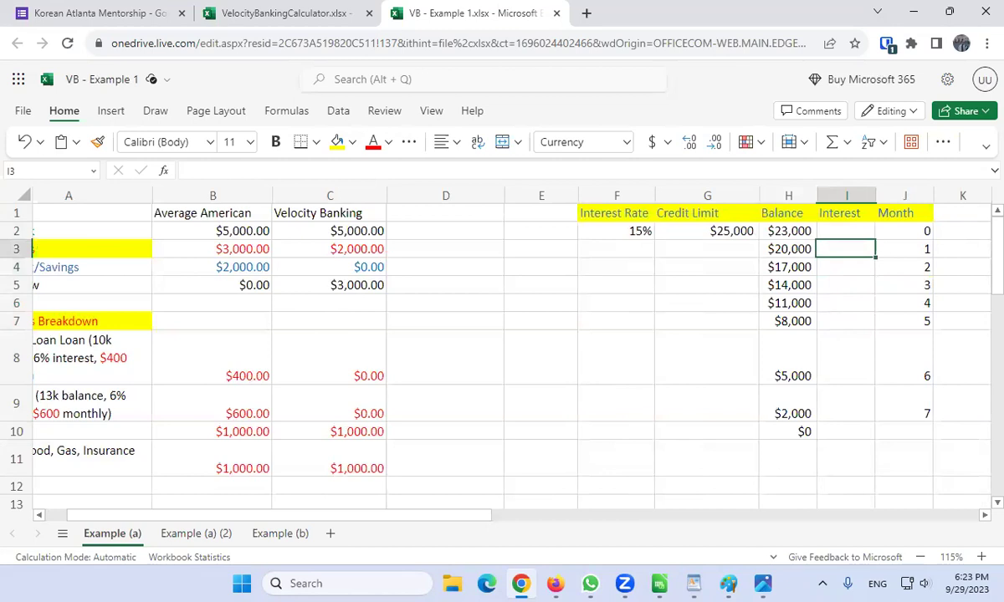
type("=")
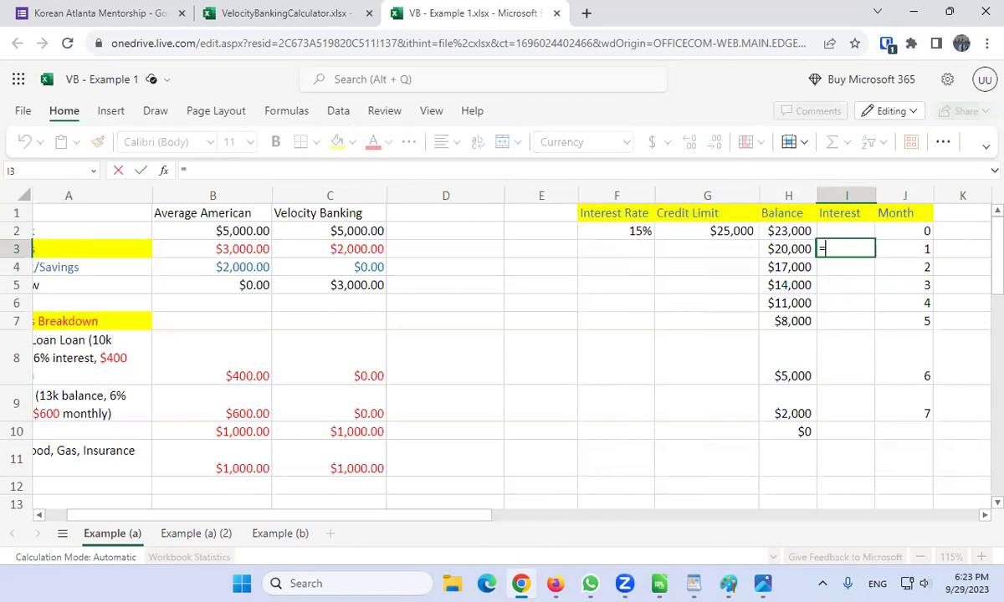
type("h2")
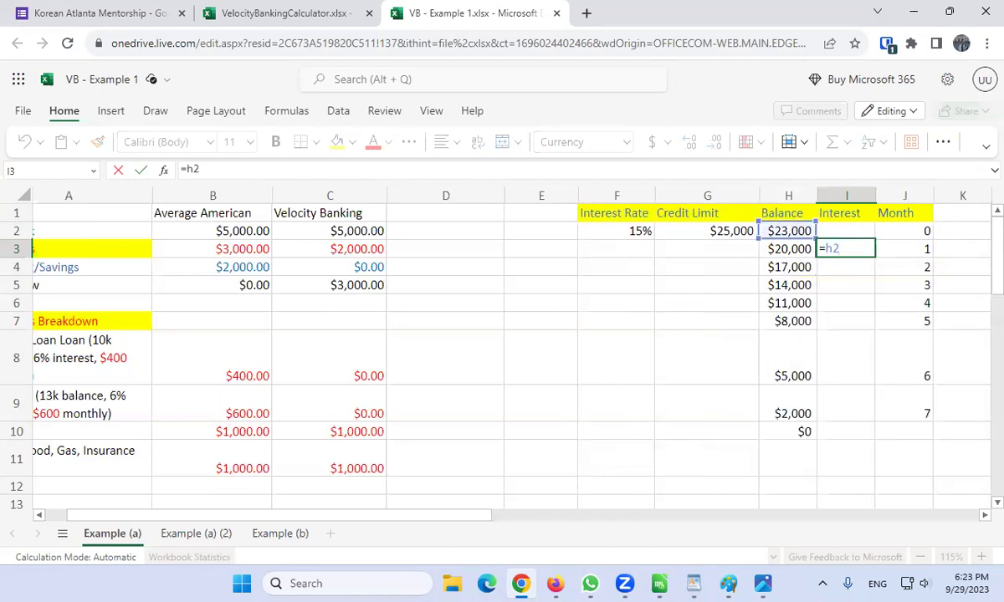
type("*.15/12")
key("Return")
left_click(846, 249)
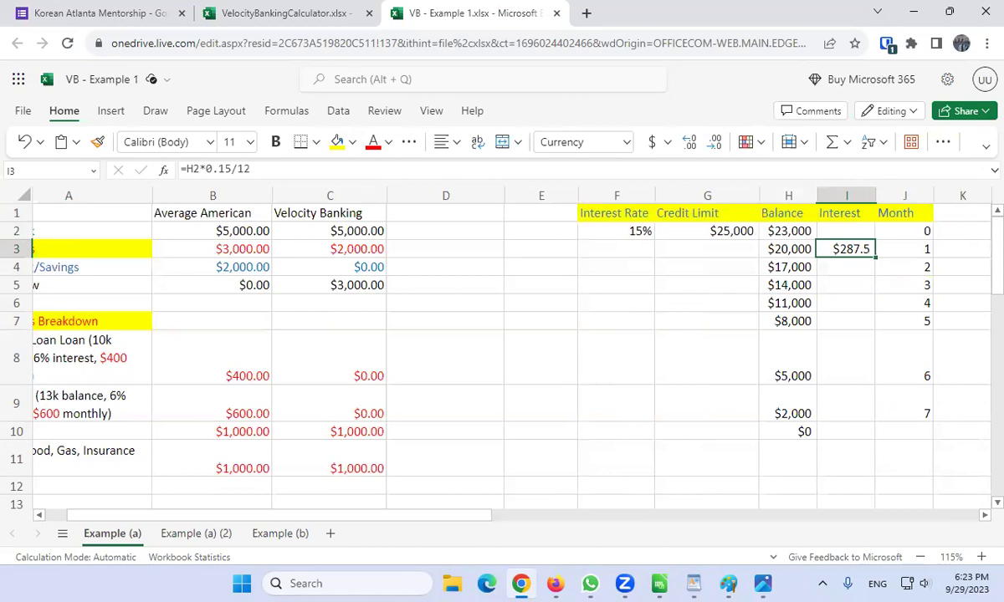
Copy the interest formula from I3 into each of the cells I4 through I10.
left_click(789, 231)
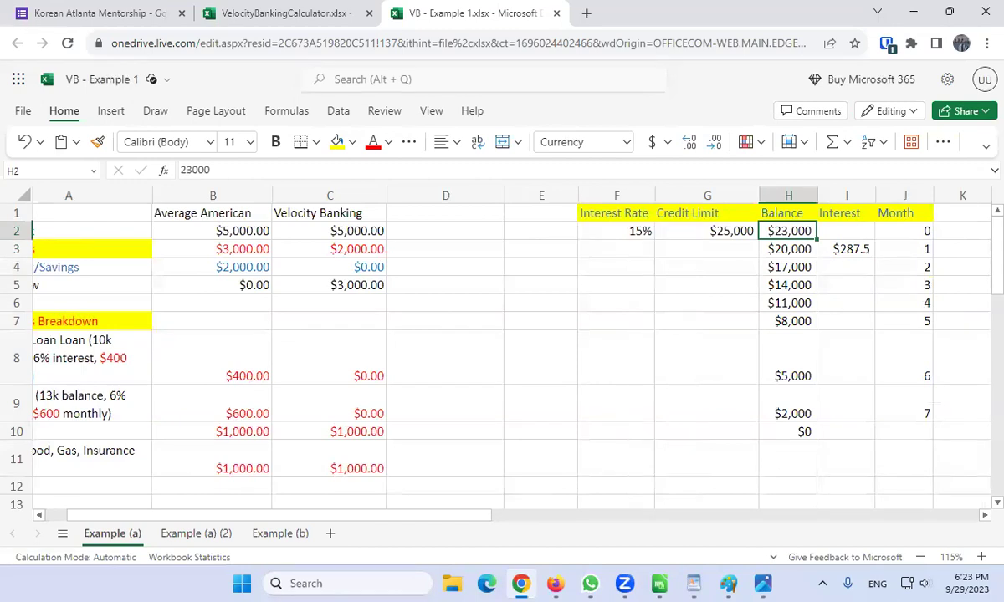
left_click(846, 248)
left_click(846, 231)
left_click(788, 231)
left_click(846, 249)
key("ctrl+c")
left_click(846, 267)
key("ctrl+v")
left_click(846, 285)
key("ctrl+v")
key("Down")
key("ctrl+v")
key("Down")
key("ctrl+v")
key("Down")
key("ctrl+v")
key("Down")
key("ctrl+v")
key("Down")
key("ctrl+v")
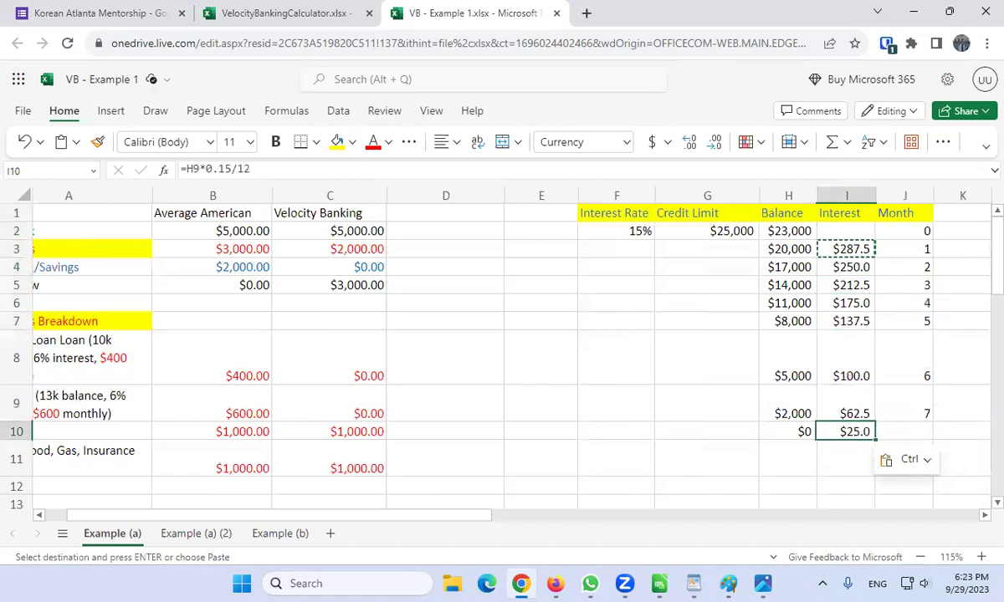
Review the month 1 balance formula in H3 and the interest formula in I3.
key("Up")
key("Up")
key("Up")
key("Up")
key("Up")
key("Up")
key("Up")
key("Left")
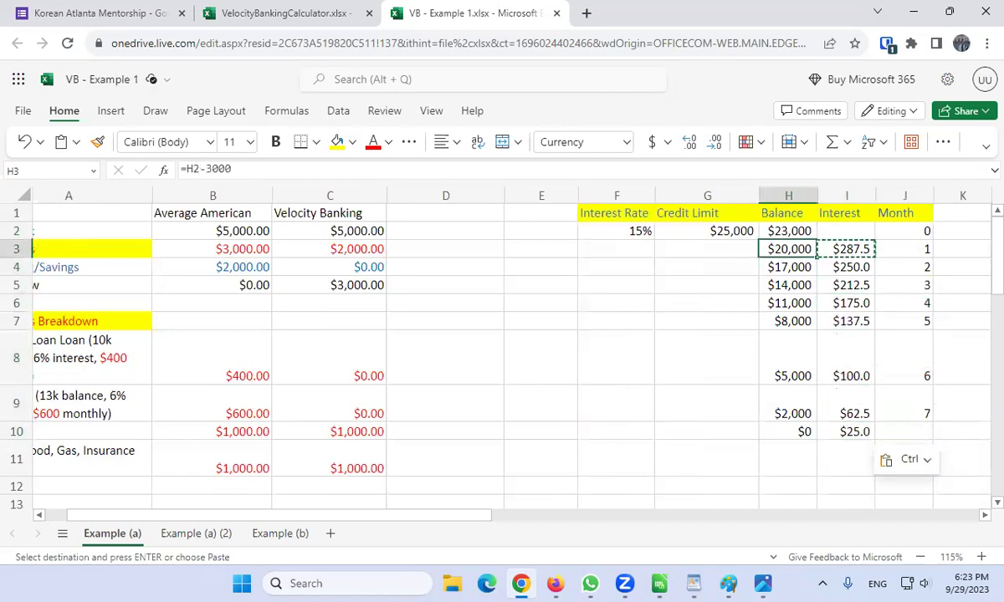
left_click(846, 249)
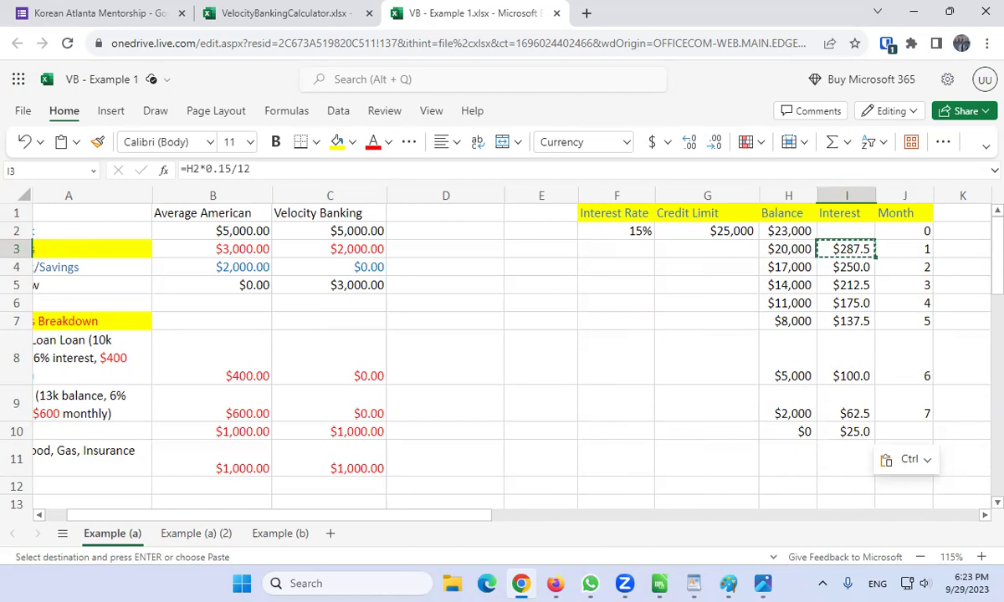
Total the Interest column in cell I12 with AutoSum.
key("Down")
key("Down")
key("Down")
key("Down")
key("Down")
key("Down")
key("Down")
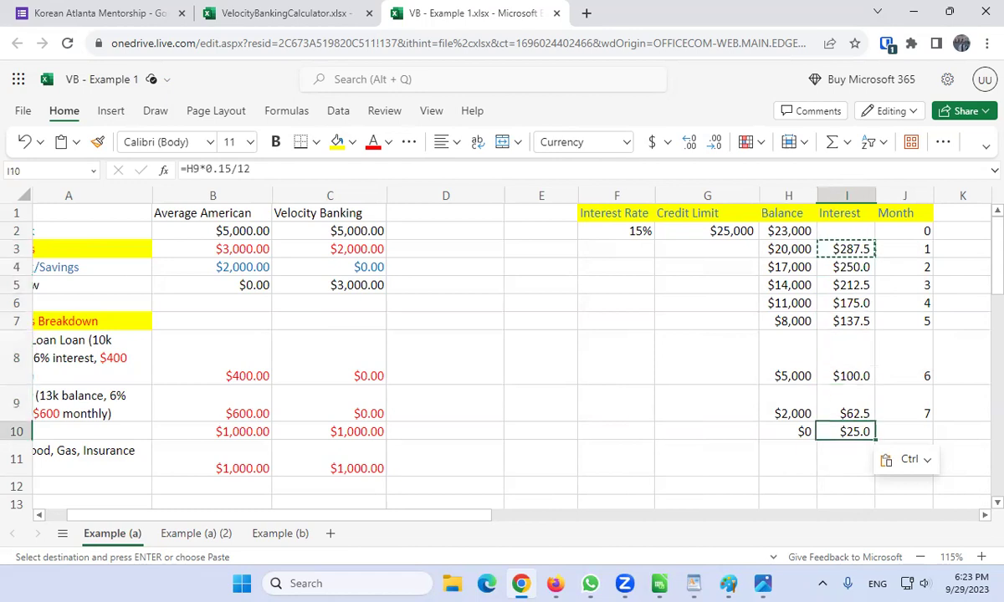
key("Down")
key("Down")
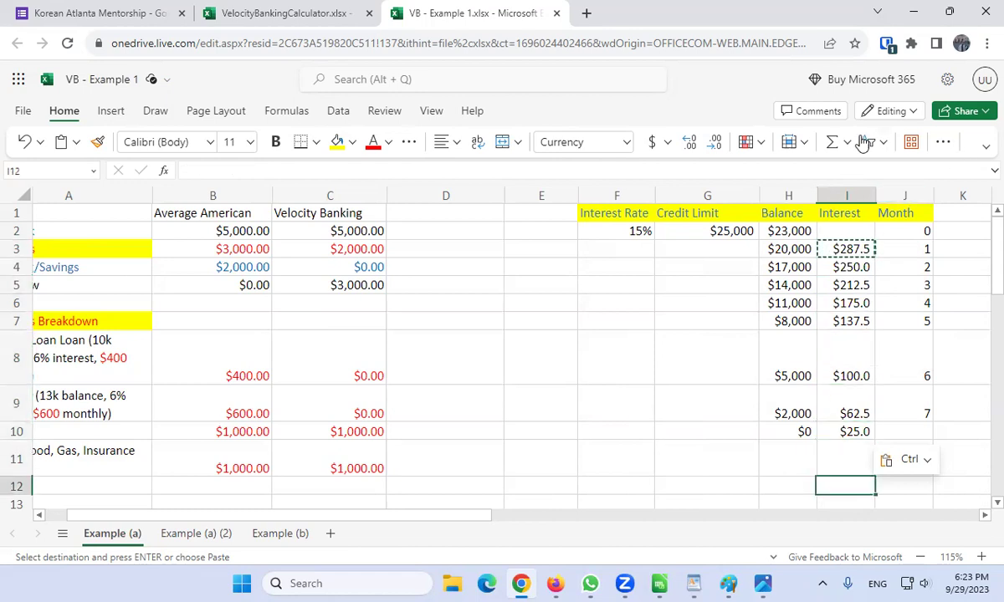
left_click(827, 143)
key("Return")
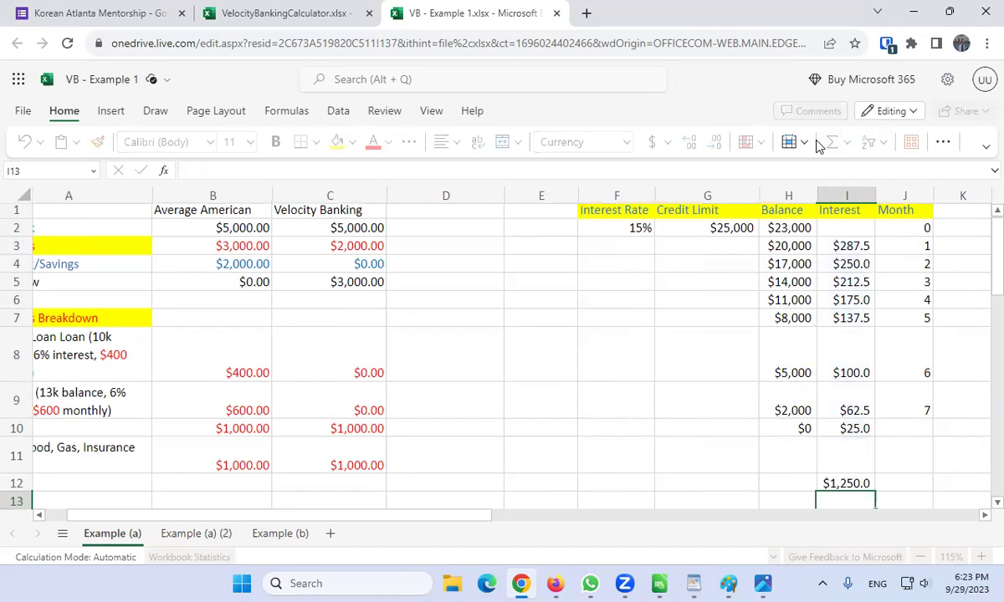
Examine the last balances of the credit line in cells H9 and H10.
key("Up")
key("Up")
key("Left")
key("Up")
key("Up")
key("Down")
key("Up")
key("Down")
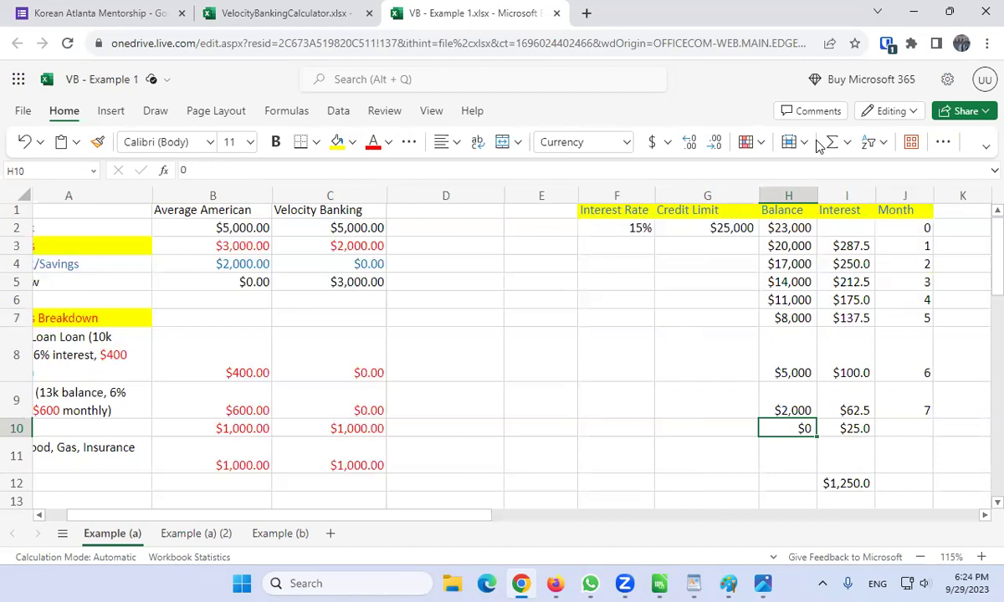
Switch to WordPad and review the note on calculating interest separately vs adding it to the balance.
left_click(693, 583)
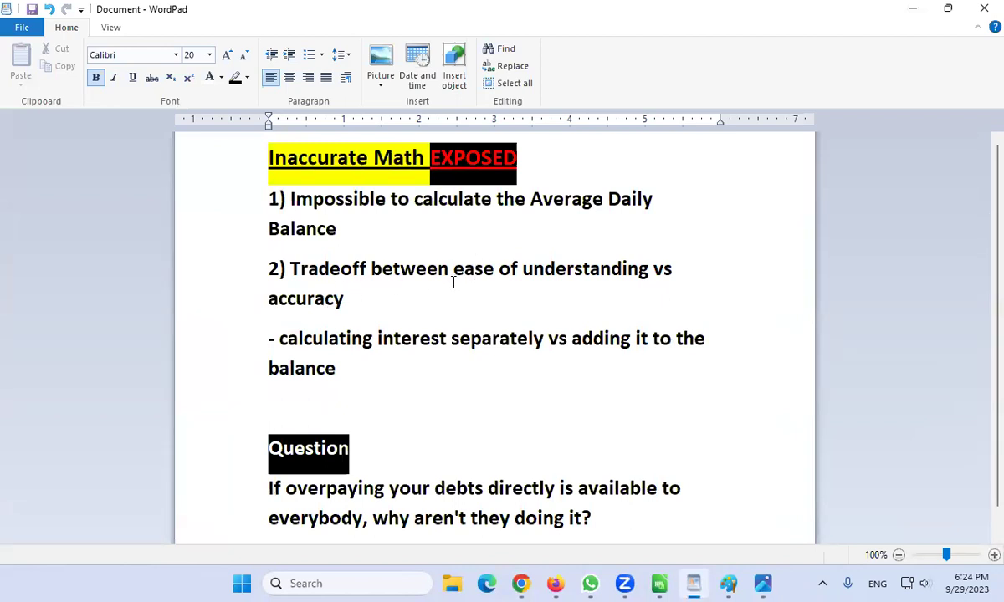
triple_click(335, 366)
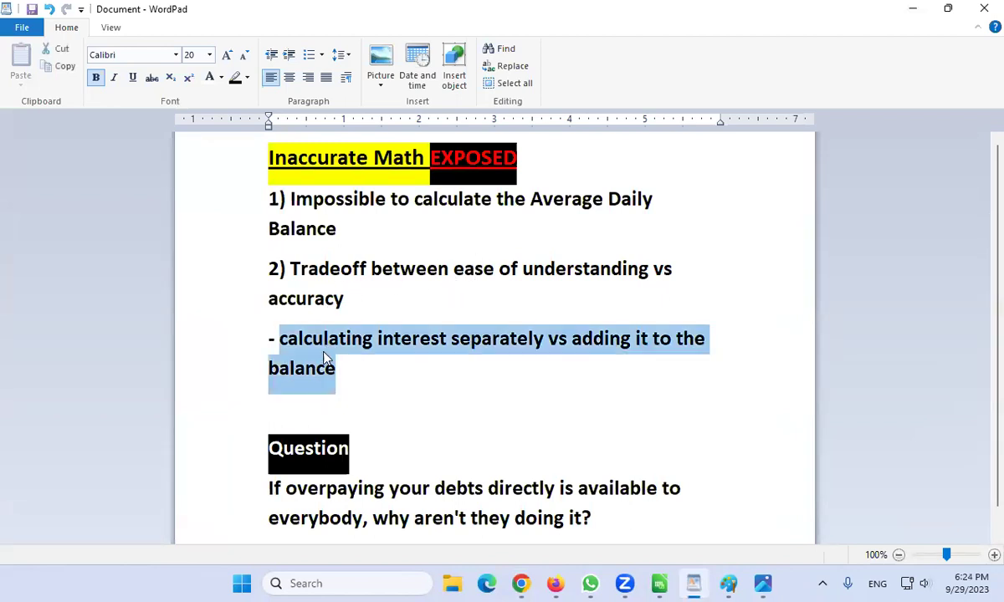
left_click(366, 371)
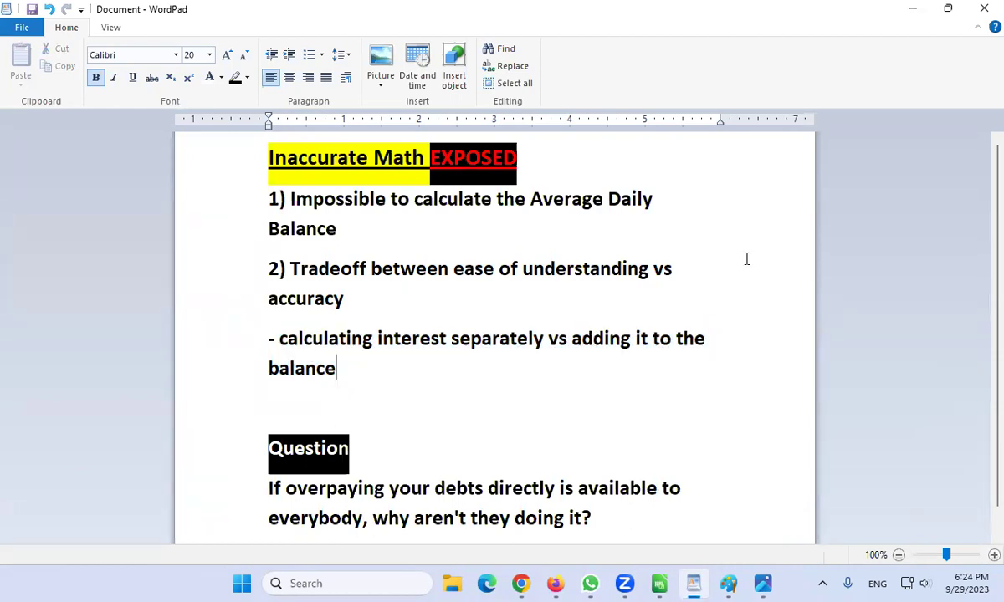
left_click(913, 8)
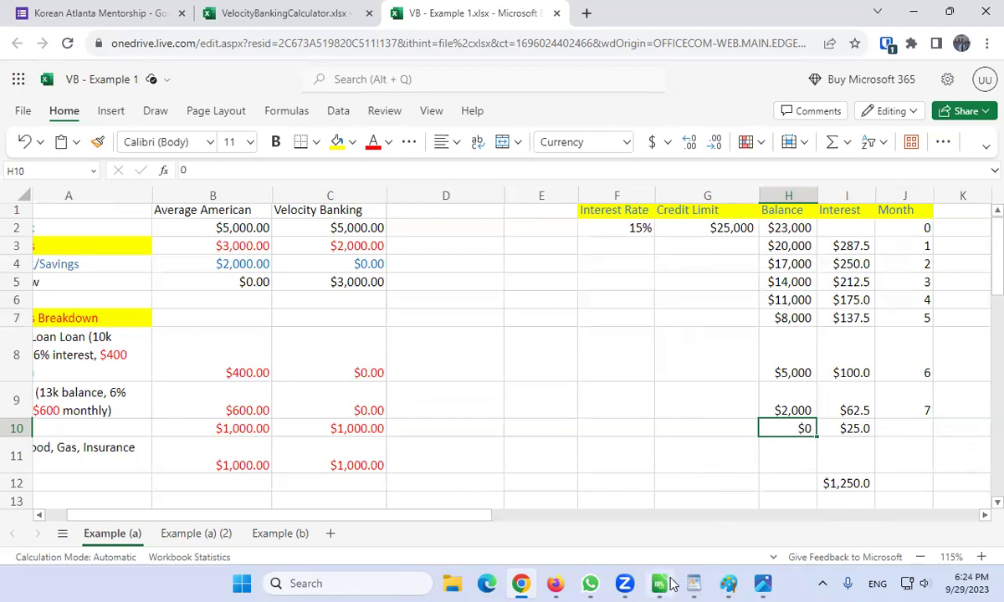
Switch to the Credit Line Balance Report in LibreOffice Calc and look through the statement records on the Data sheet.
mouse_move(668, 583)
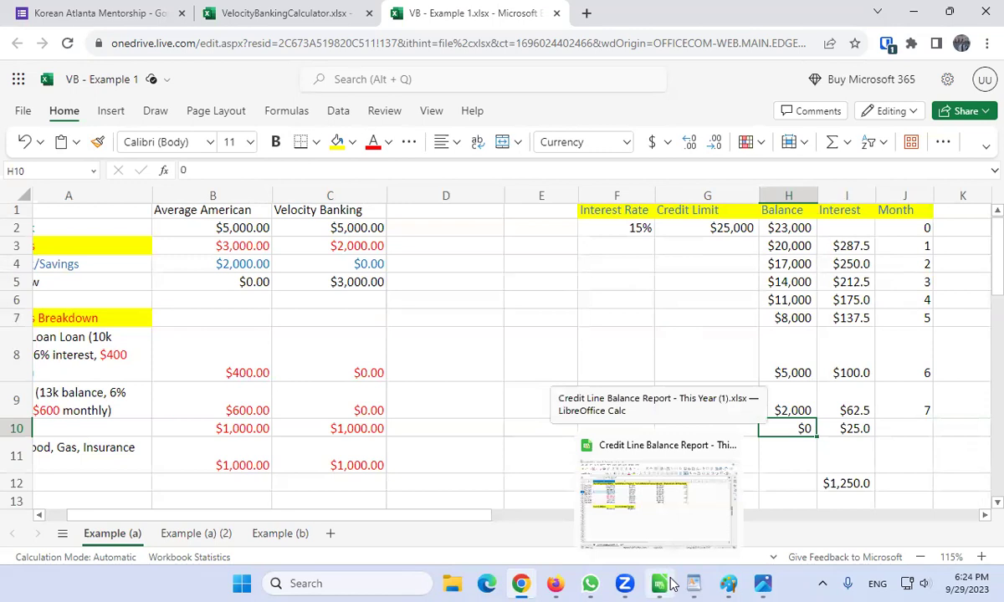
left_click(671, 581)
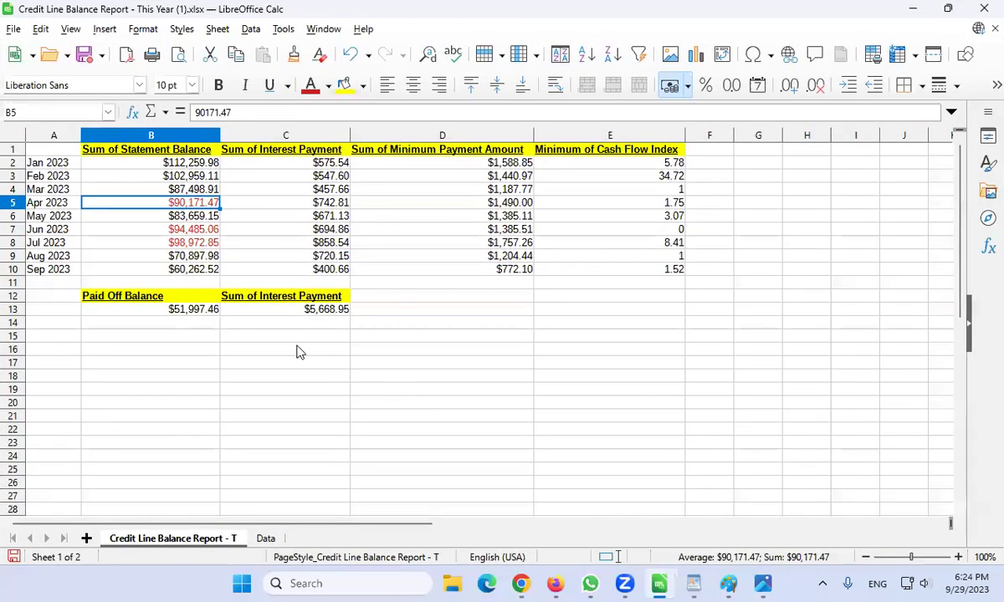
left_click(266, 538)
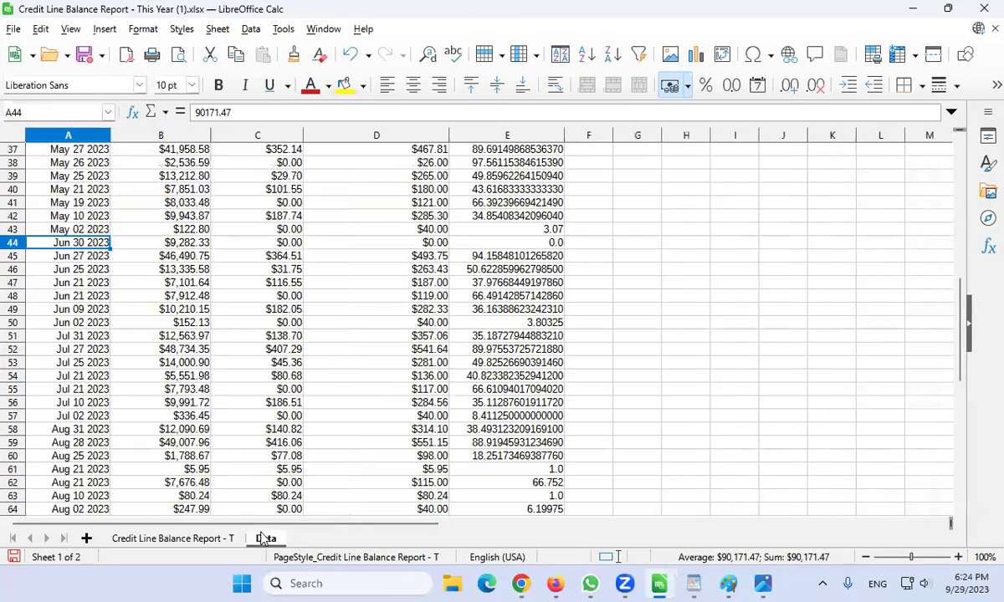
scroll(231, 389, "up", 12)
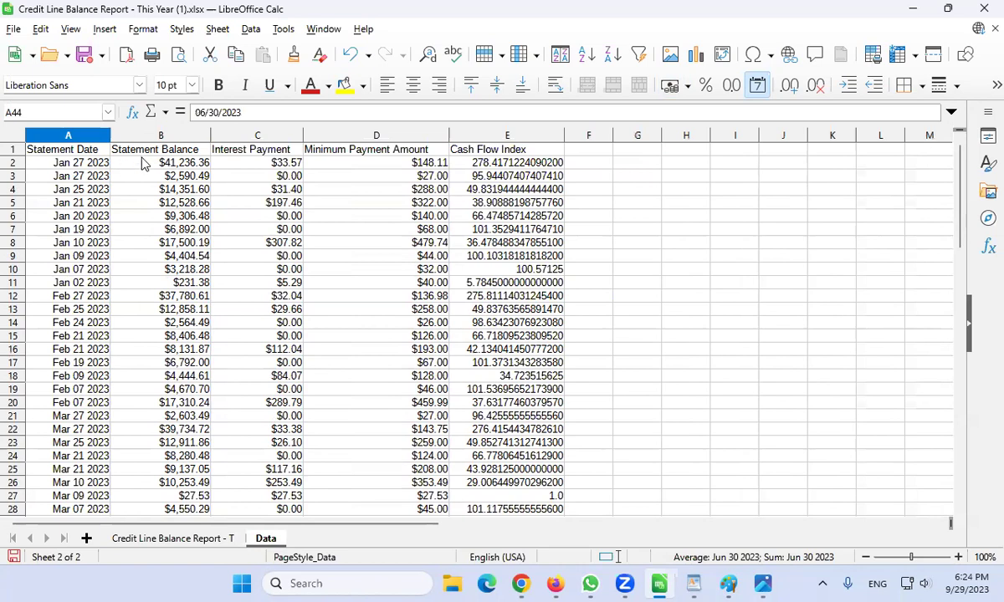
scroll(131, 226, "down", 17)
scroll(141, 260, "down", 1)
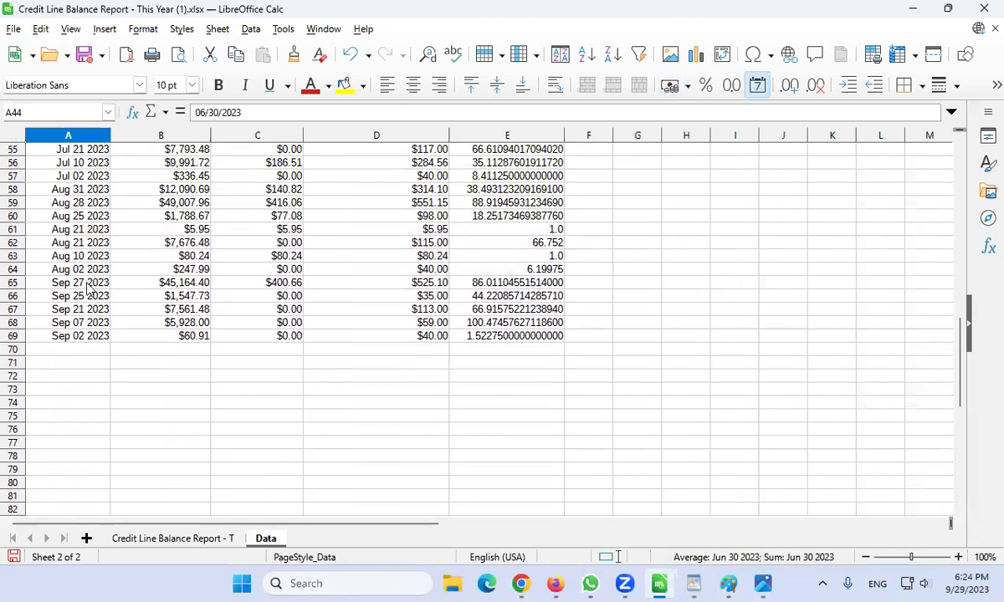
Return to the Credit Line Balance Report summary sheet and review the Paid Off Balance and total interest formulas in B13 and C13.
left_click(161, 539)
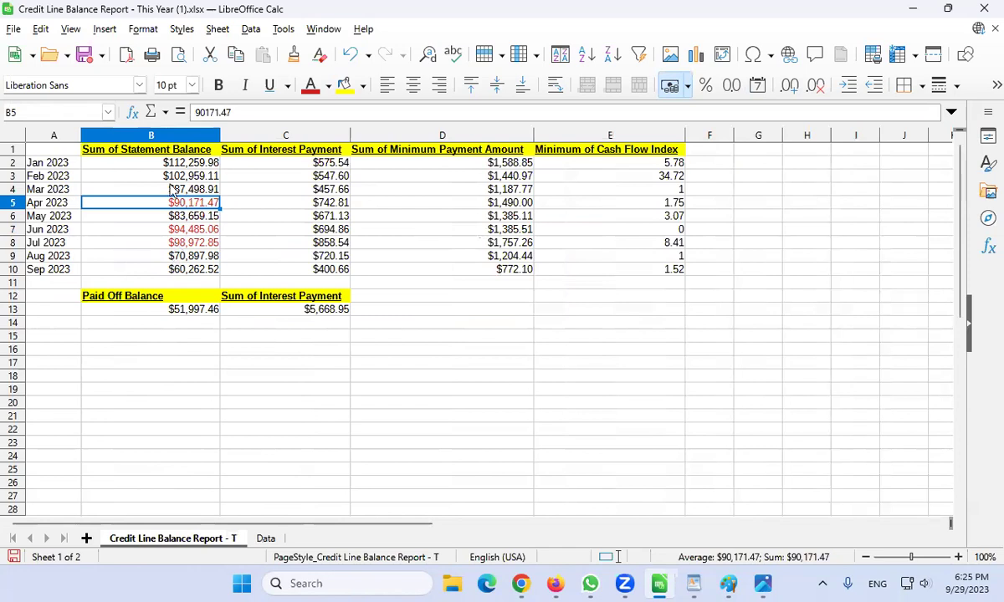
left_click(174, 311)
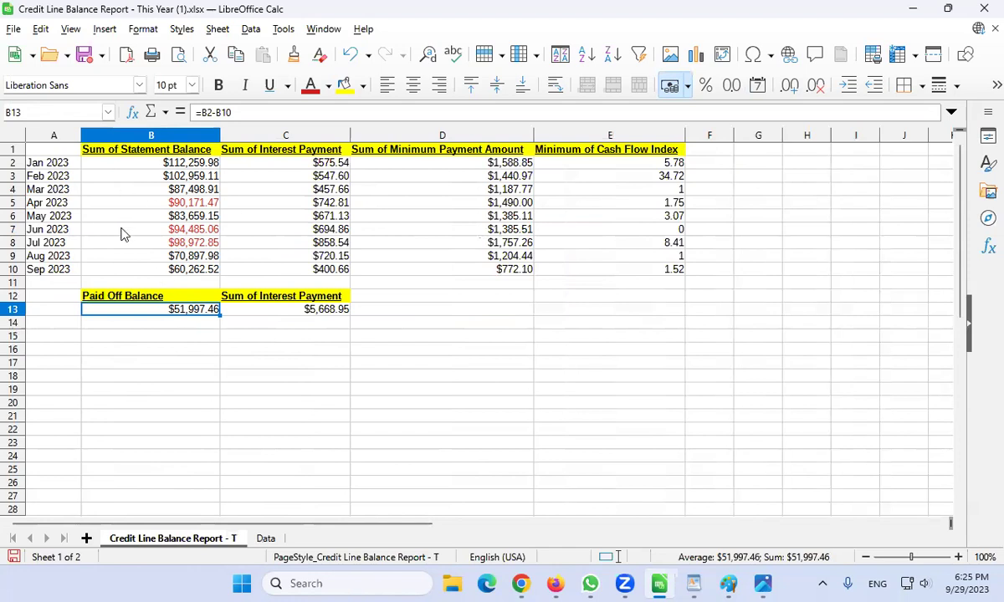
left_click(284, 312)
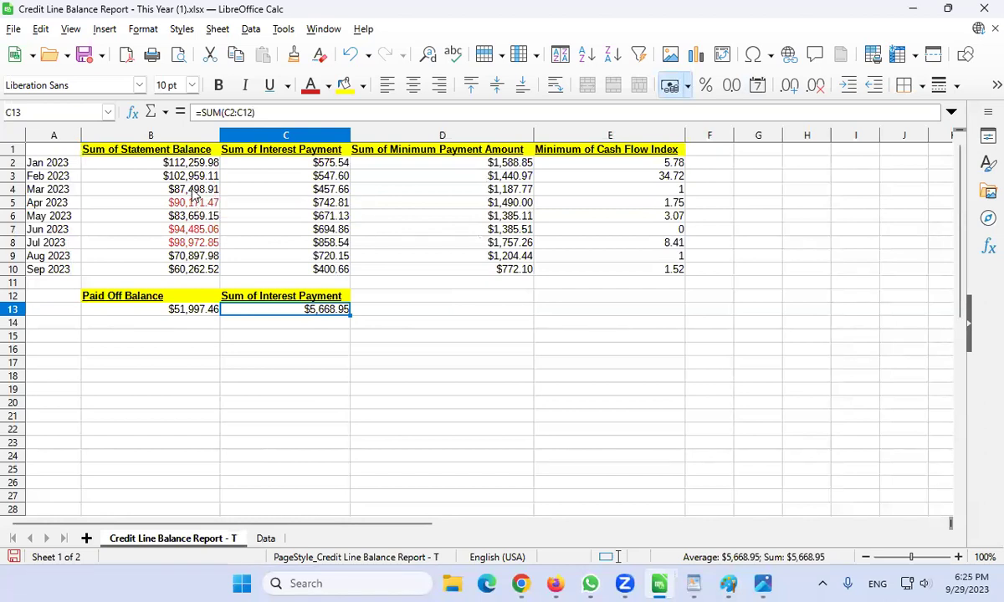
Examine the red statement balances for Apr, Jun and Jul 2023 against the months around them.
left_click(217, 205)
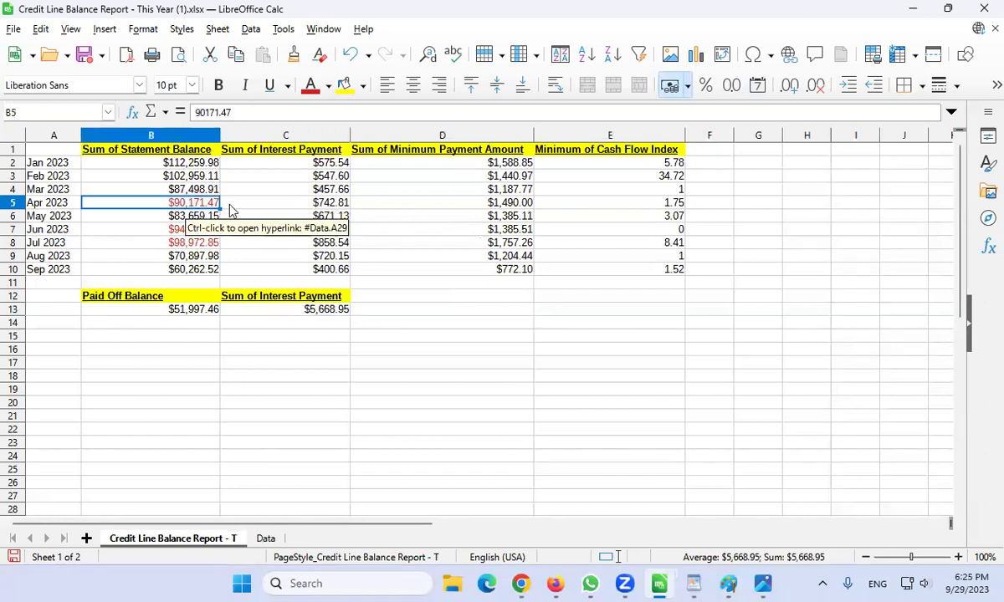
left_click(199, 229)
left_click(187, 244)
key("Up")
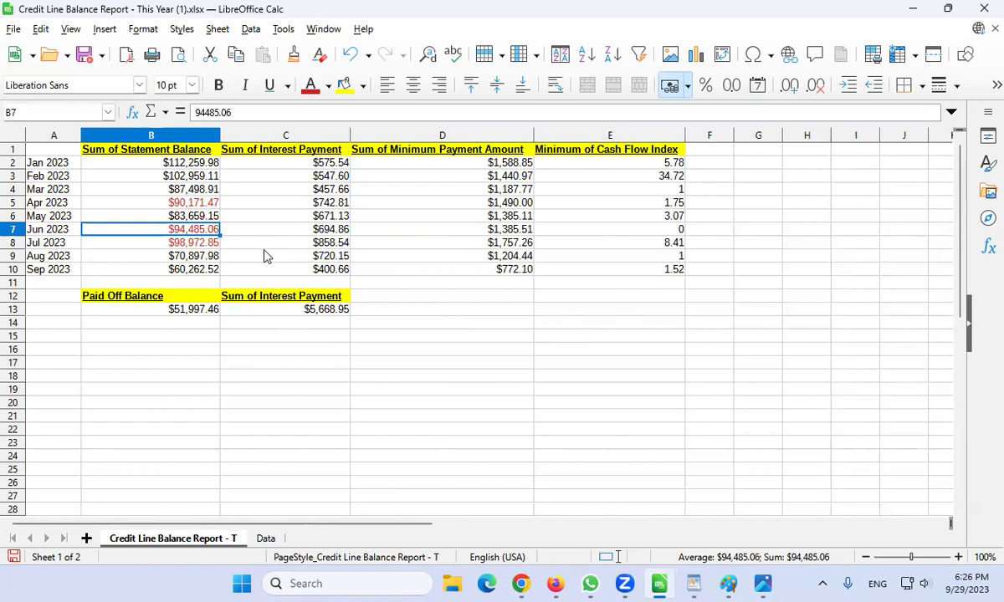
key("Up")
key("Up")
key("Up")
key("Down")
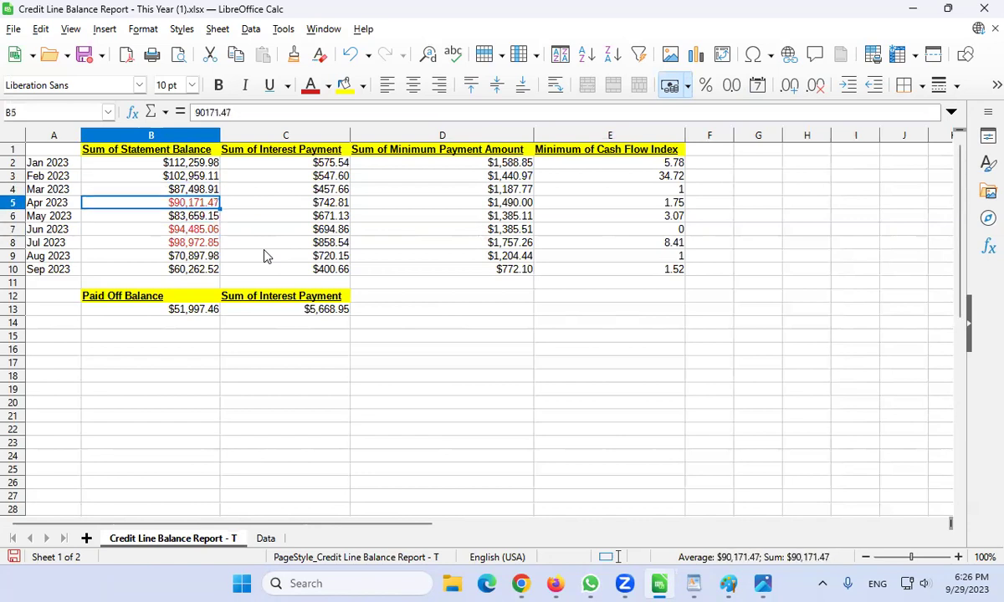
key("Down")
key("Down")
key("shift+Down")
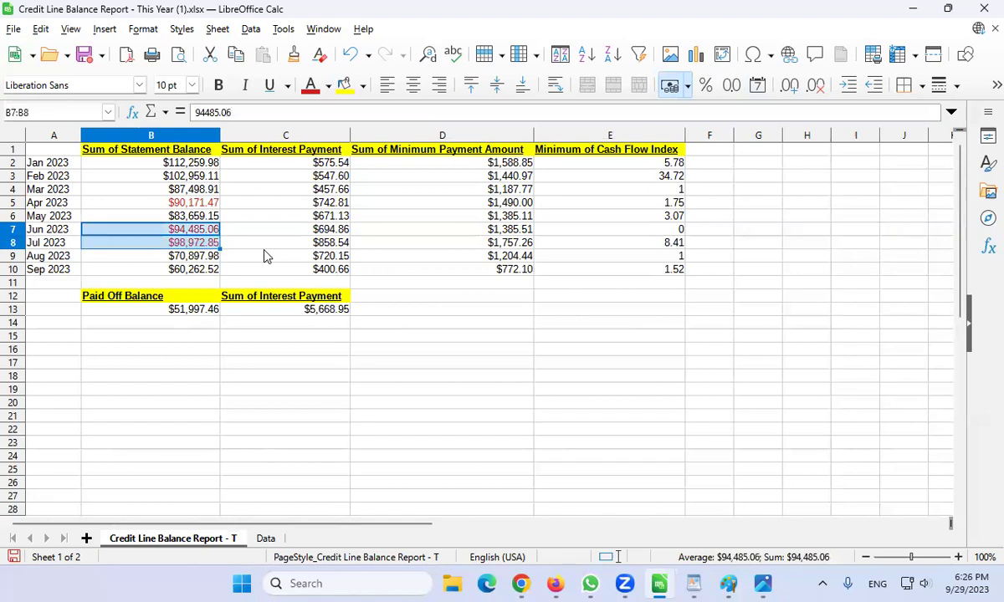
key("shift+Up")
key("shift+Up")
key("shift+Down")
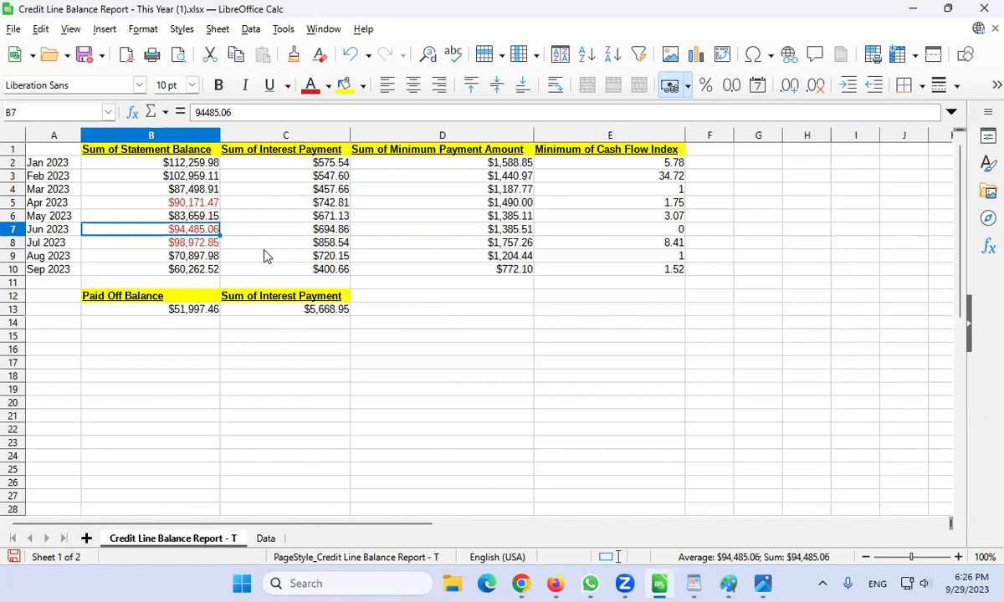
Follow the statement balances from Jul to Sep 2023 and on to the Paid Off Balance and interest totals in row 13.
key("Down")
key("Down")
key("Down")
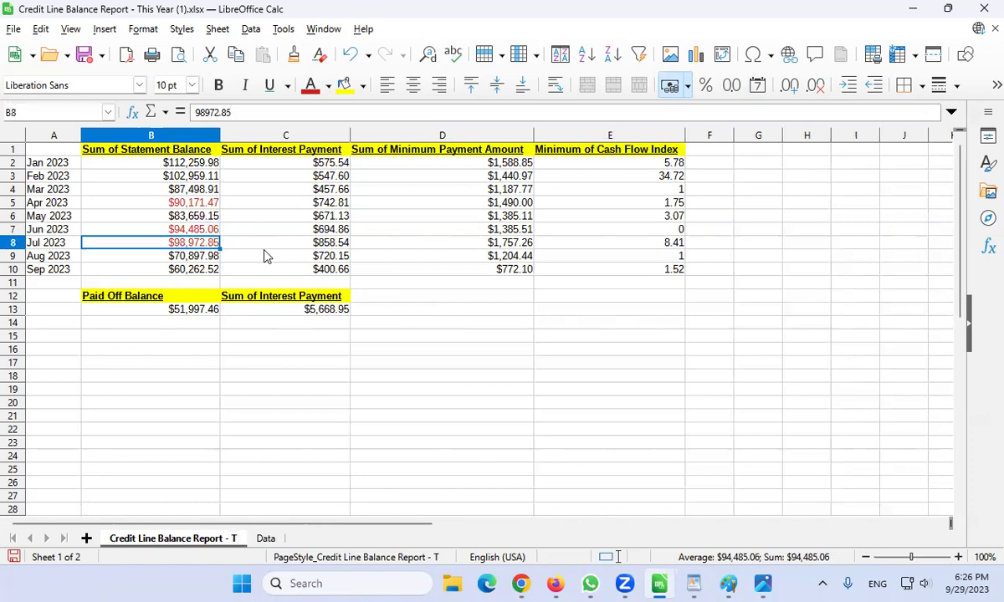
key("Up")
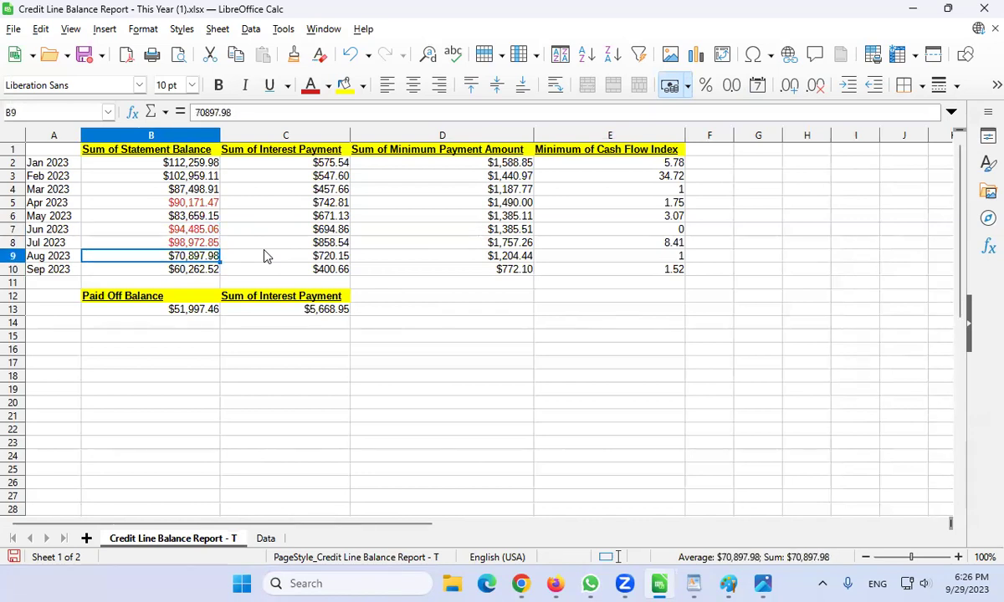
key("Down")
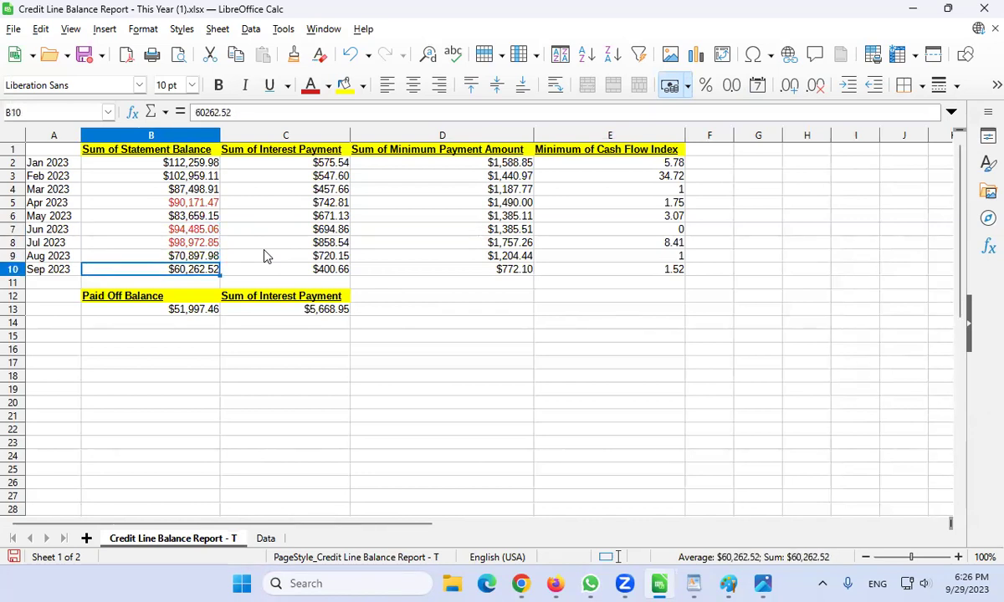
key("Down")
key("Down")
key("Down")
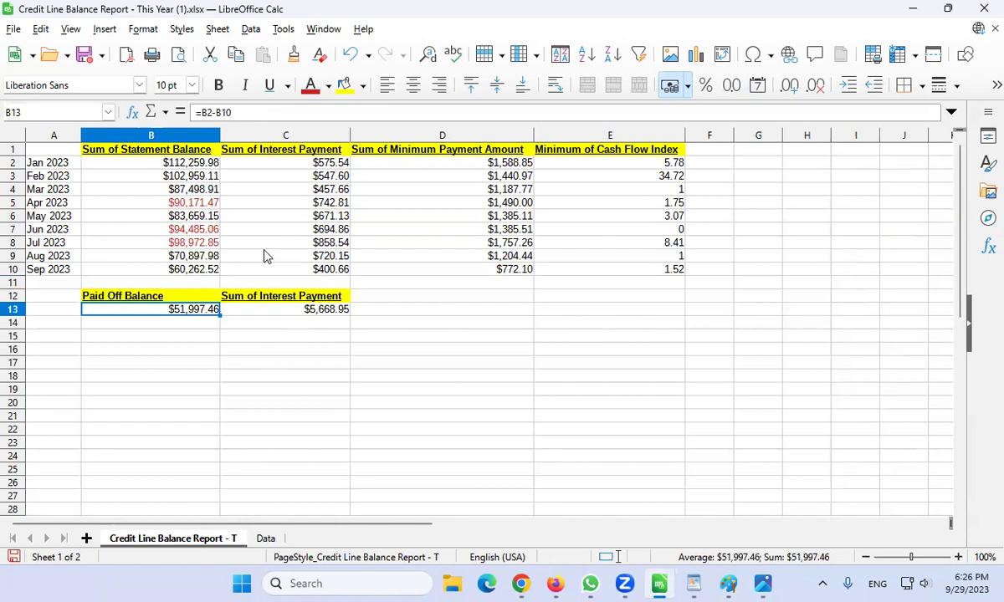
key("Right")
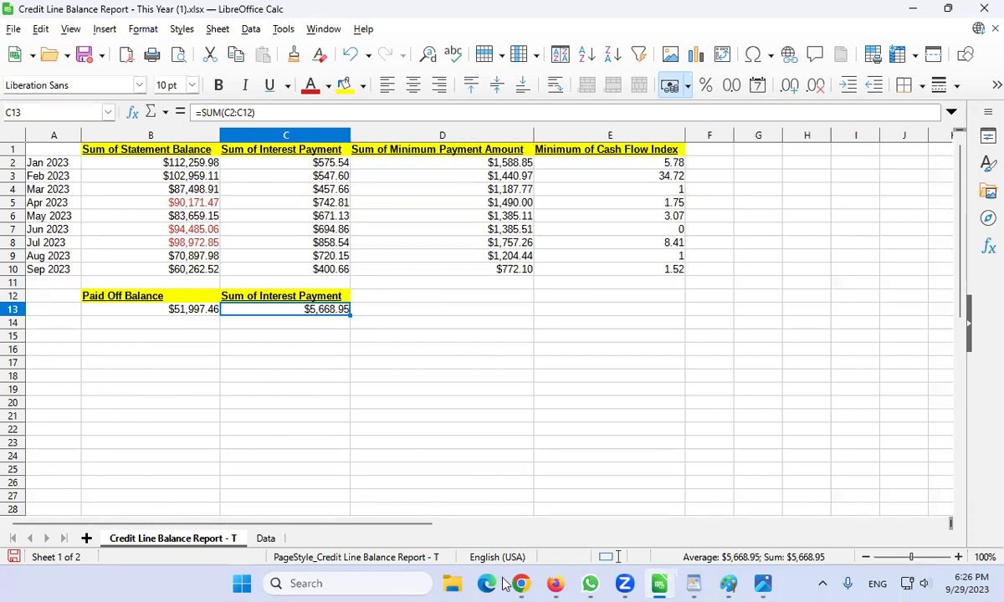
Switch to the VB - Example 1 workbook in Chrome to compare its interest figures, and return to the balance report in LibreOffice Calc.
mouse_move(521, 583)
left_click(535, 536)
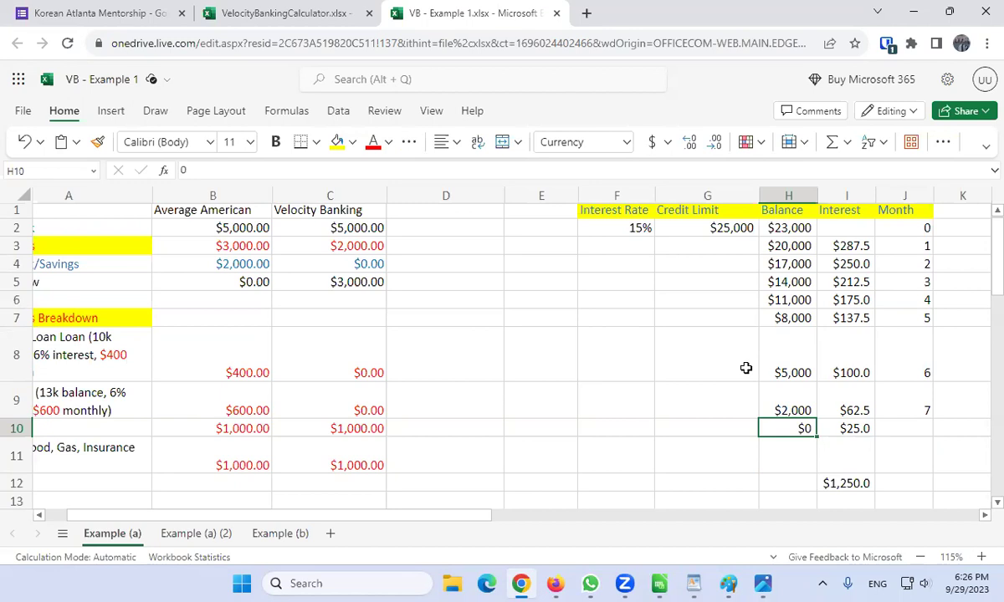
left_click(660, 583)
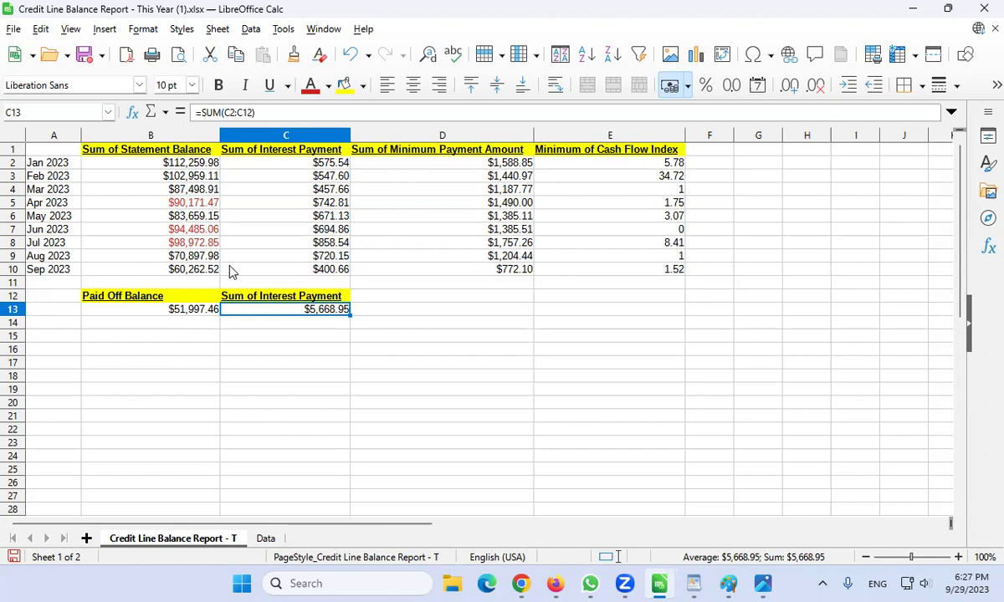
Switch to WordPad and read the question on why everybody isn't overpaying their debts directly.
left_click(694, 584)
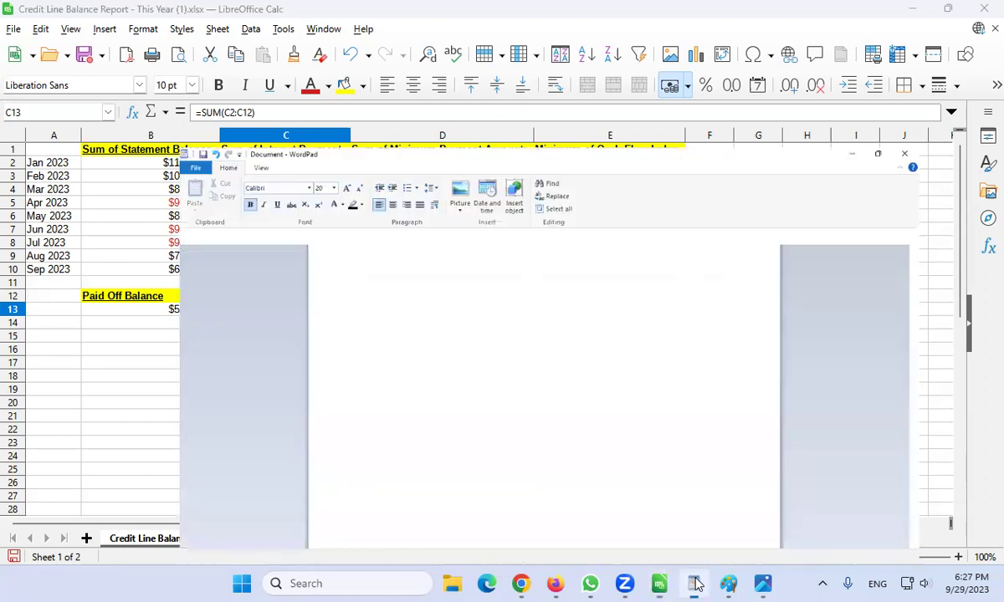
scroll(327, 399, "down", 1)
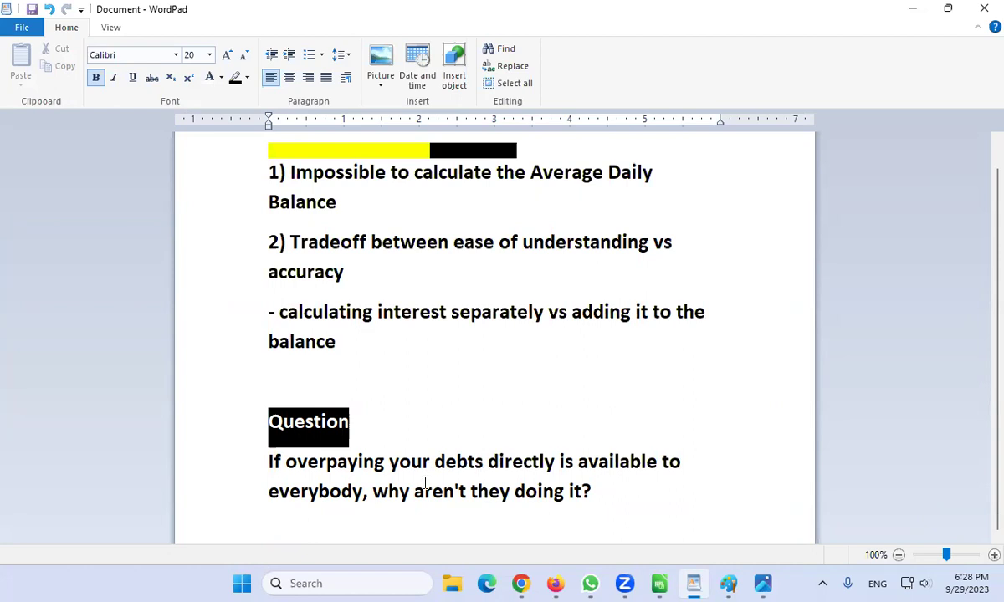
left_click(356, 481)
left_click_drag(357, 481, 284, 468)
left_click(286, 466)
Check the balance report in LibreOffice Calc once more and return to the question in WordPad.
left_click(659, 584)
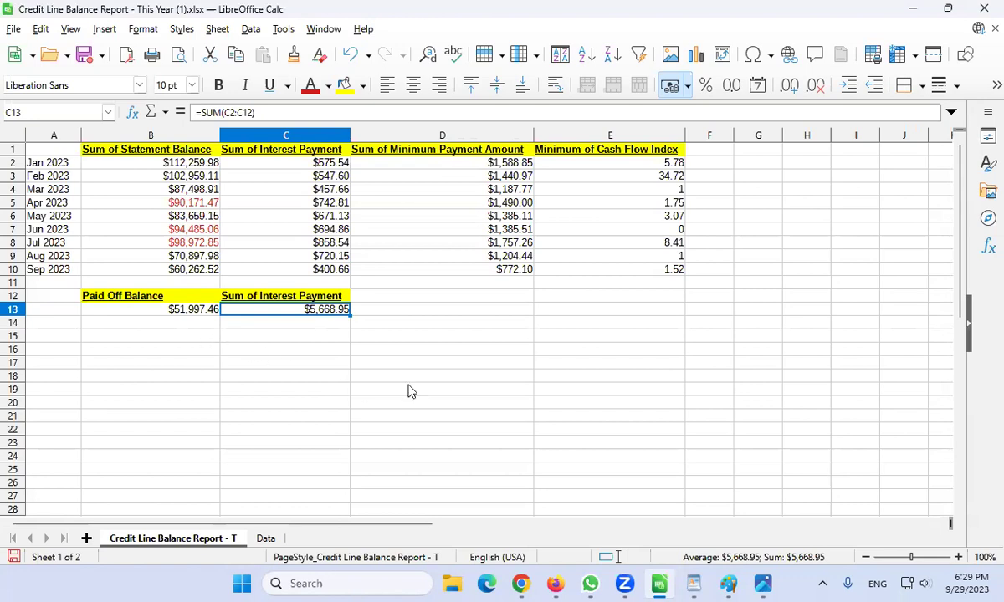
left_click(694, 583)
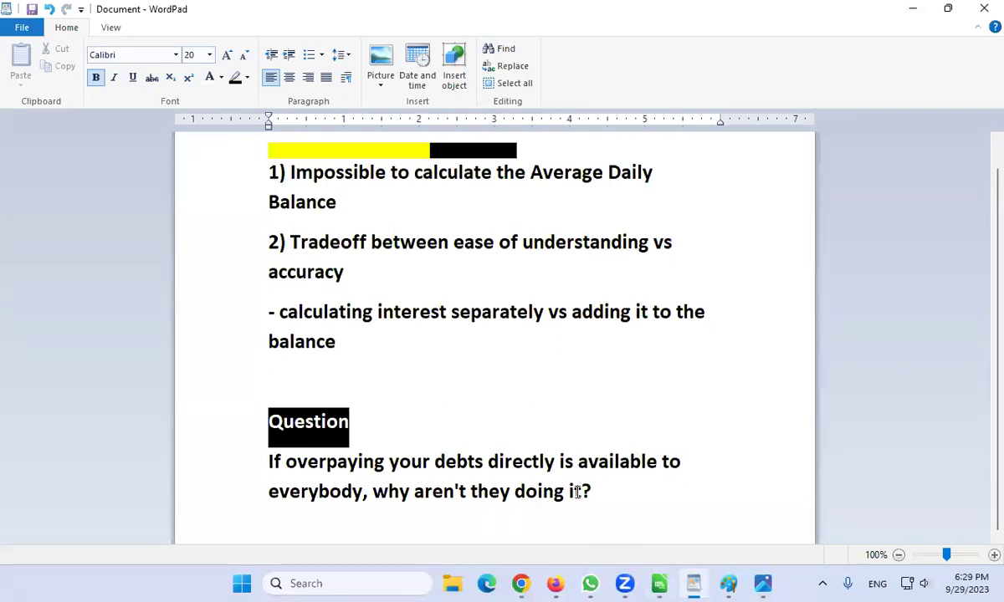
key("Down")
key("ctrl+Right")
Switch to the loan balance image from 2022-10-16 in Paint, and open Calculator clear of the highlighted loan amounts.
mouse_move(739, 583)
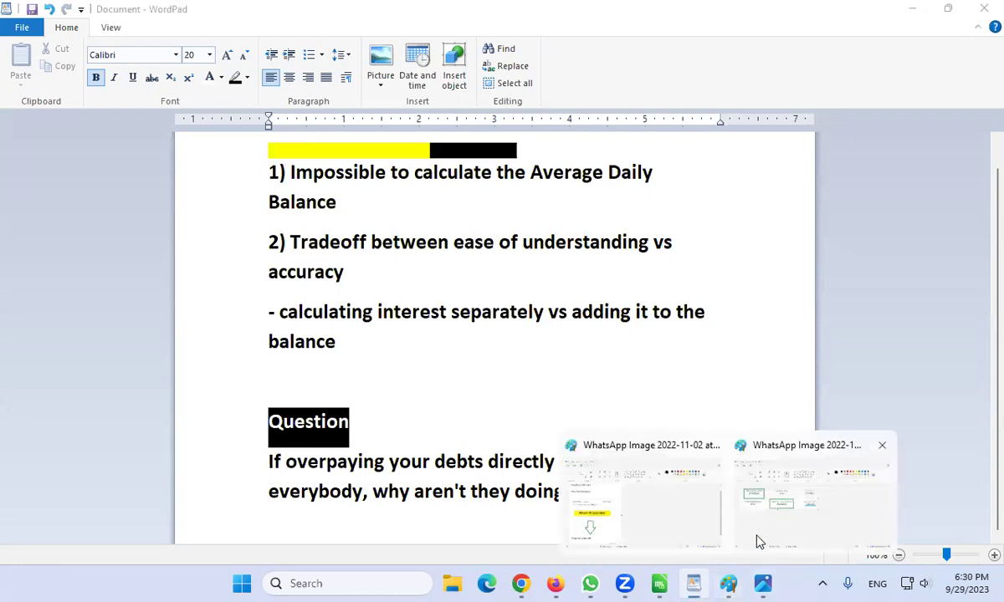
left_click(757, 541)
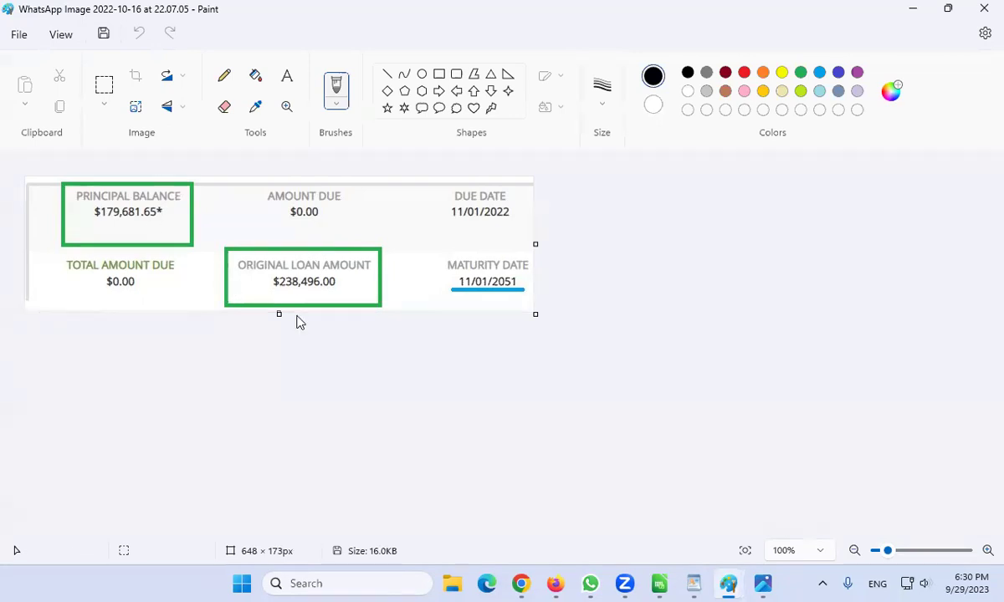
left_click(378, 584)
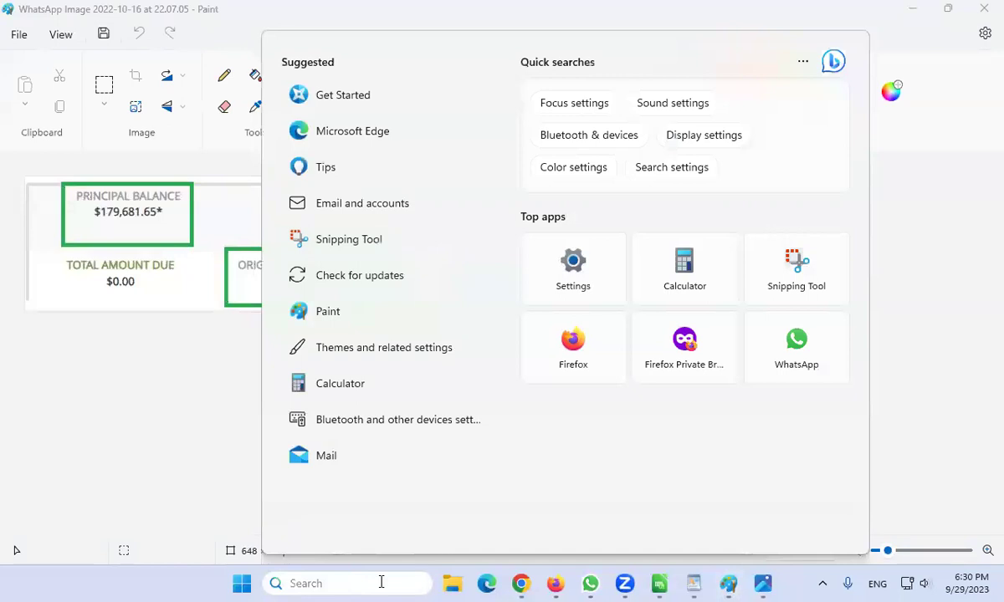
type("calc")
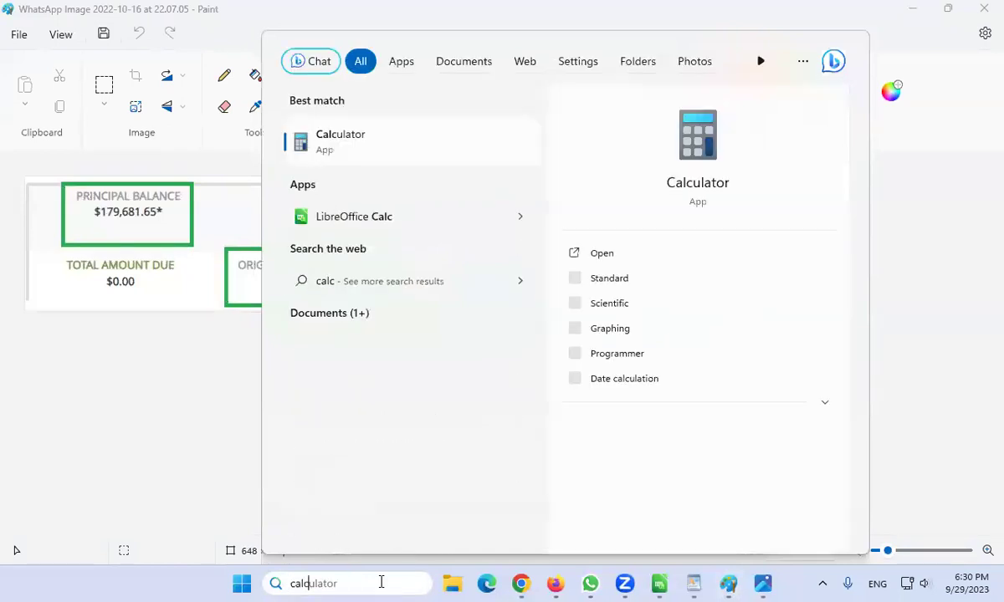
key("Return")
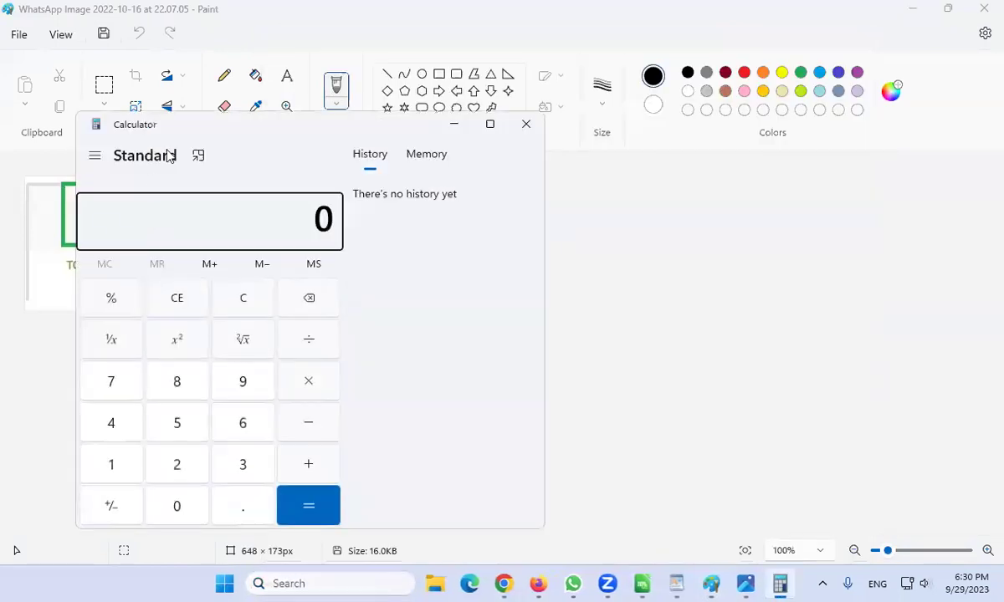
left_click_drag(179, 138, 610, 207)
Subtract the principal balance 179,681.65 from the original loan amount 238,496 in Calculator.
type("238,496")
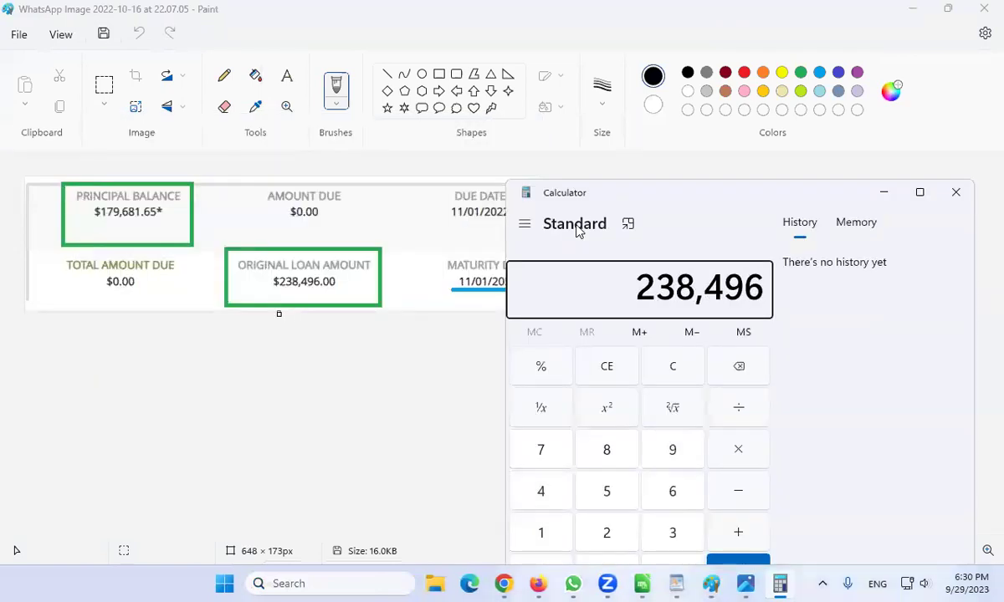
key("minus")
type("179")
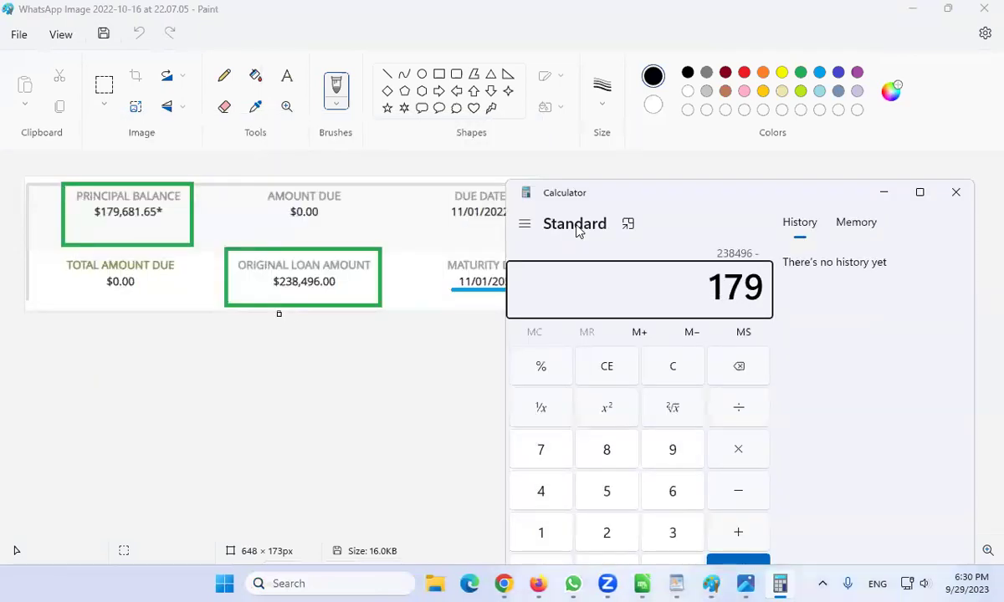
type(",681.65")
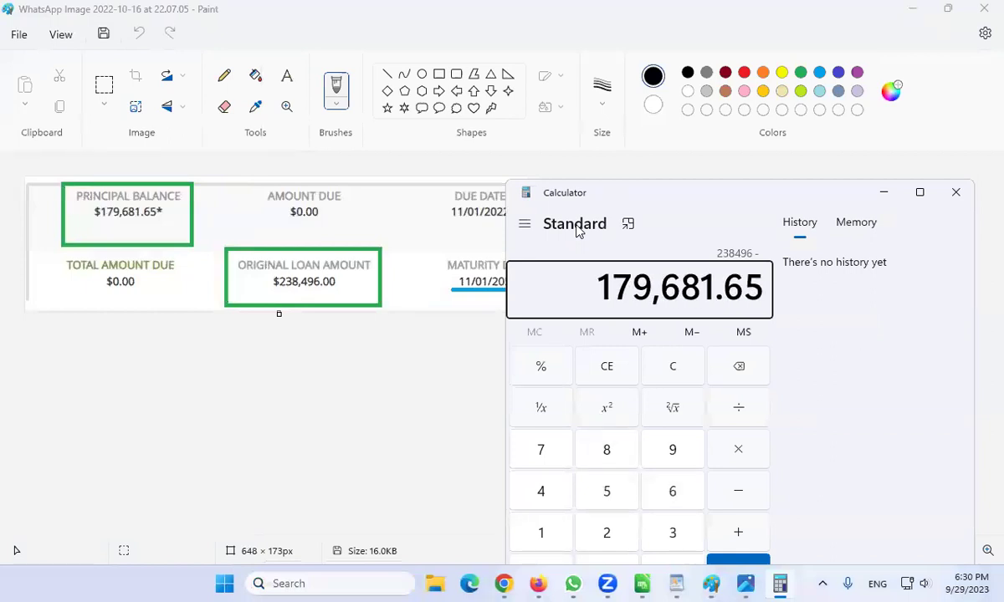
key("Return")
Divide the paid-off loan difference by the original loan amount of 238496 in Calculator.
key("slash")
type("12")
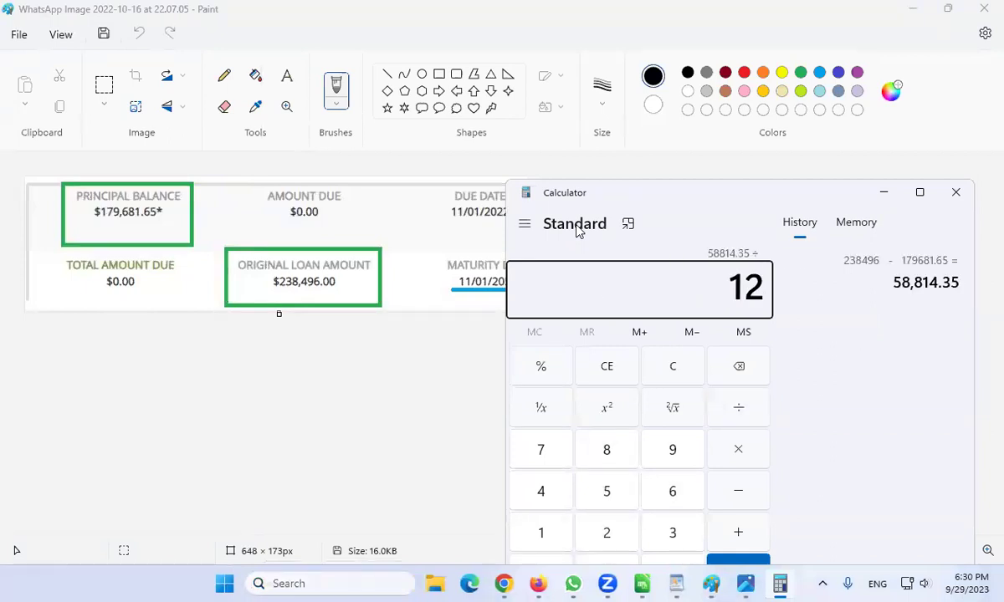
key("BackSpace")
key("BackSpace")
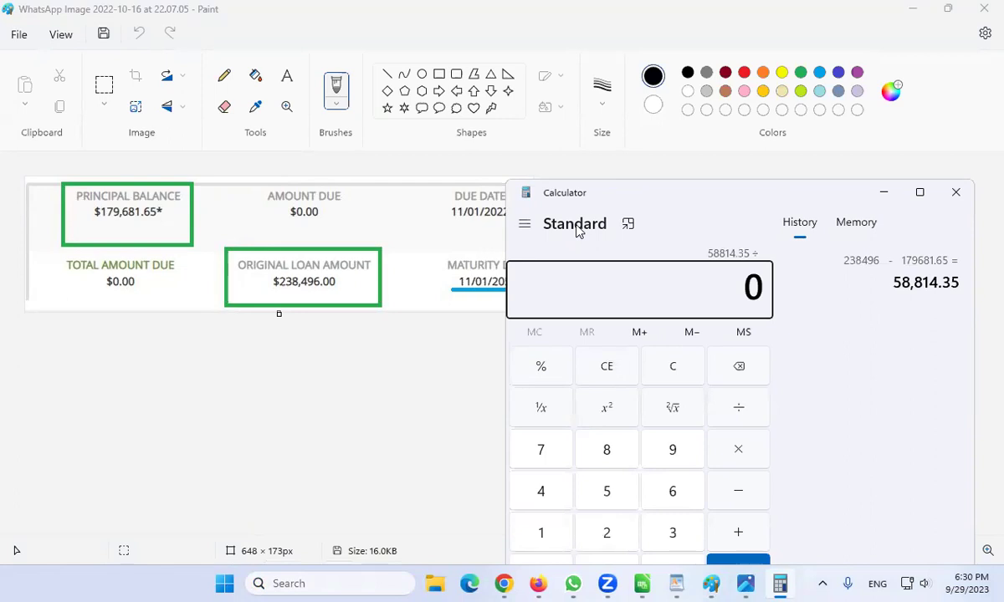
type("238496")
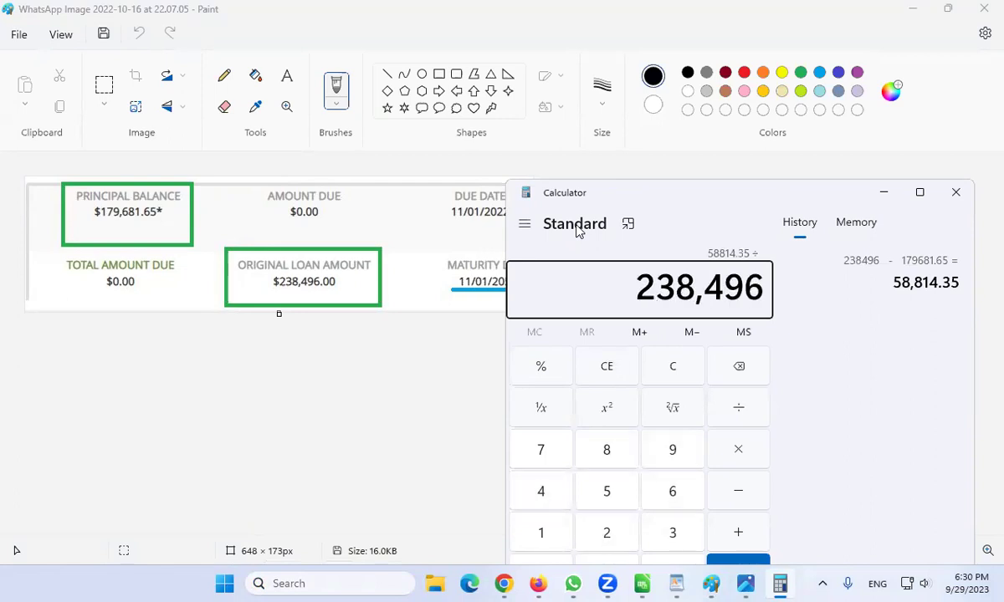
key("Return")
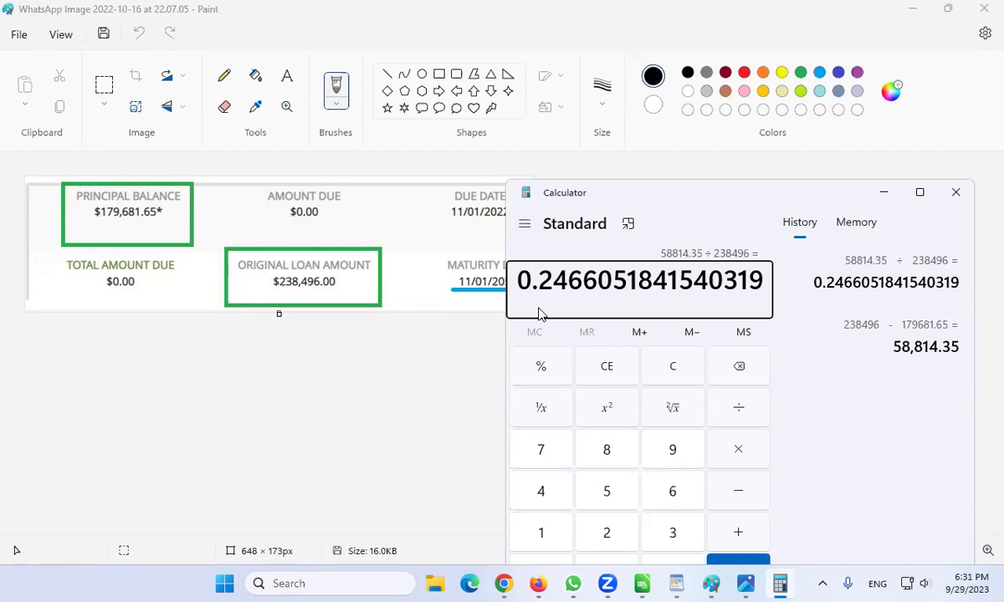
Switch to the credit line balance report in LibreOffice Calc, review the Data sheet's statement rows and return to the summary sheet.
left_click(639, 582)
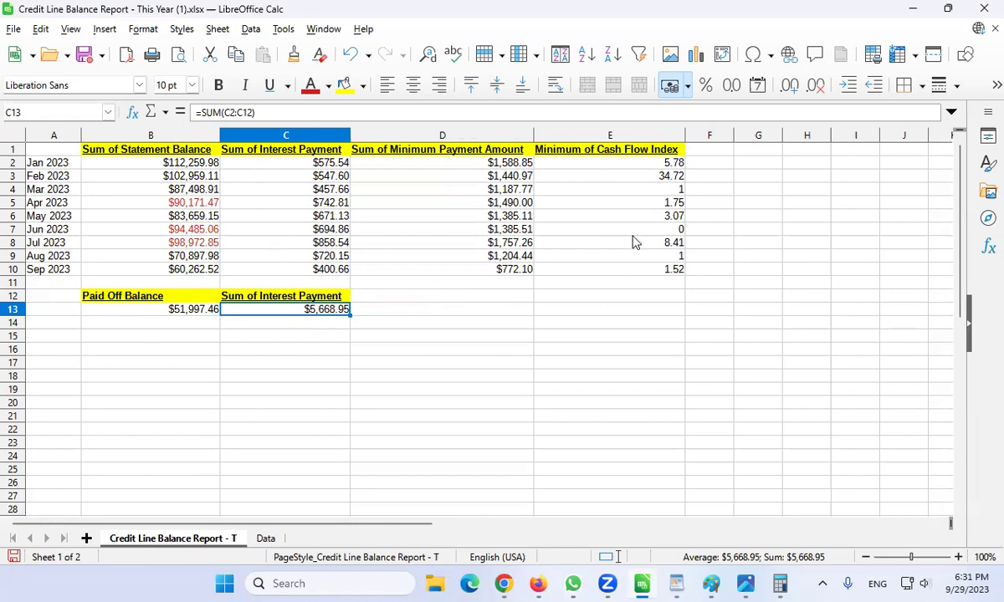
left_click(266, 539)
scroll(218, 253, "up", 18)
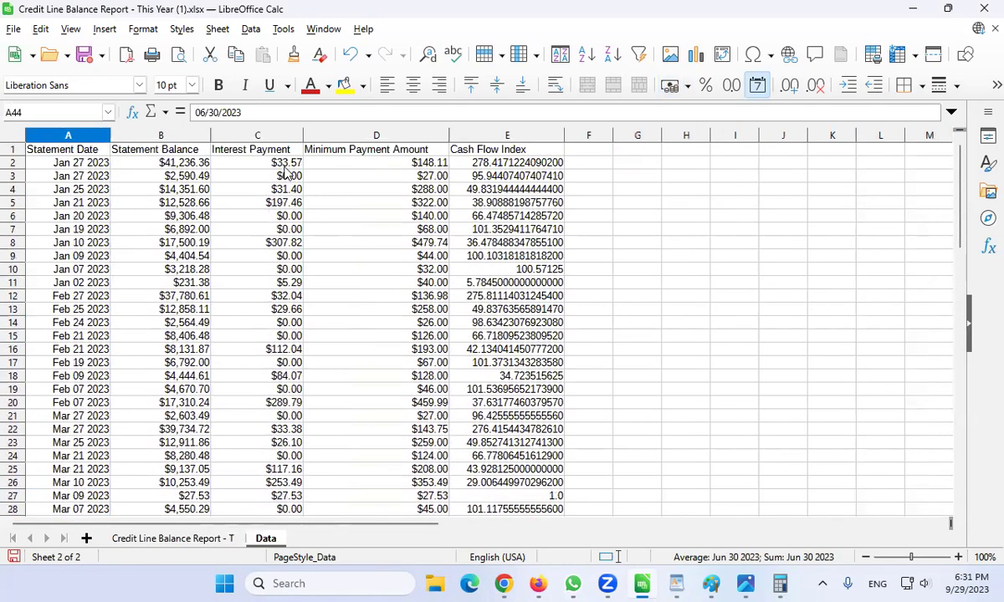
left_click(198, 538)
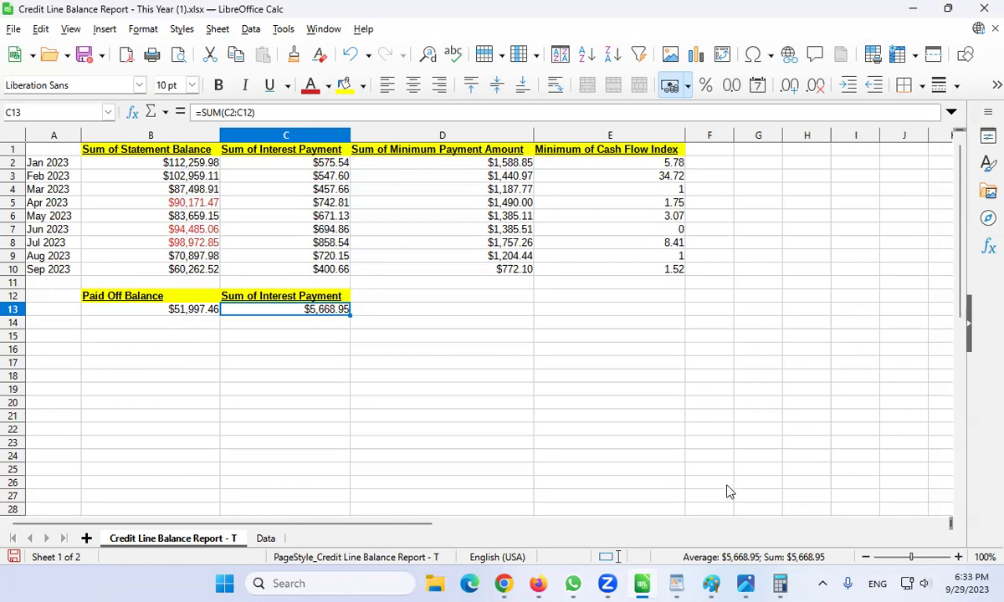
Switch to the 2022-11-02 property debt image in Paint and compare the 1993 sale price with the total amount owed.
mouse_move(711, 583)
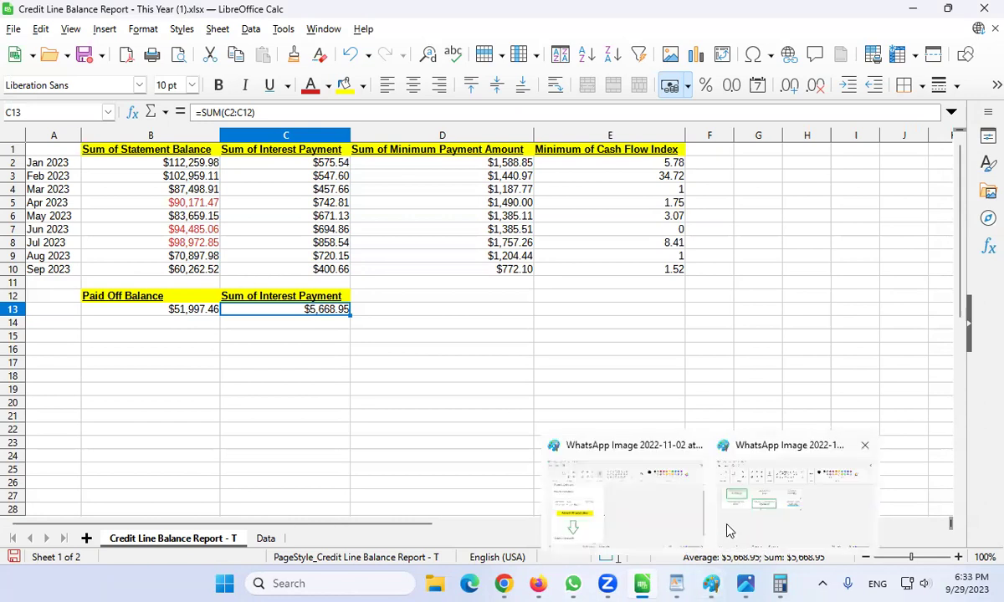
left_click(691, 526)
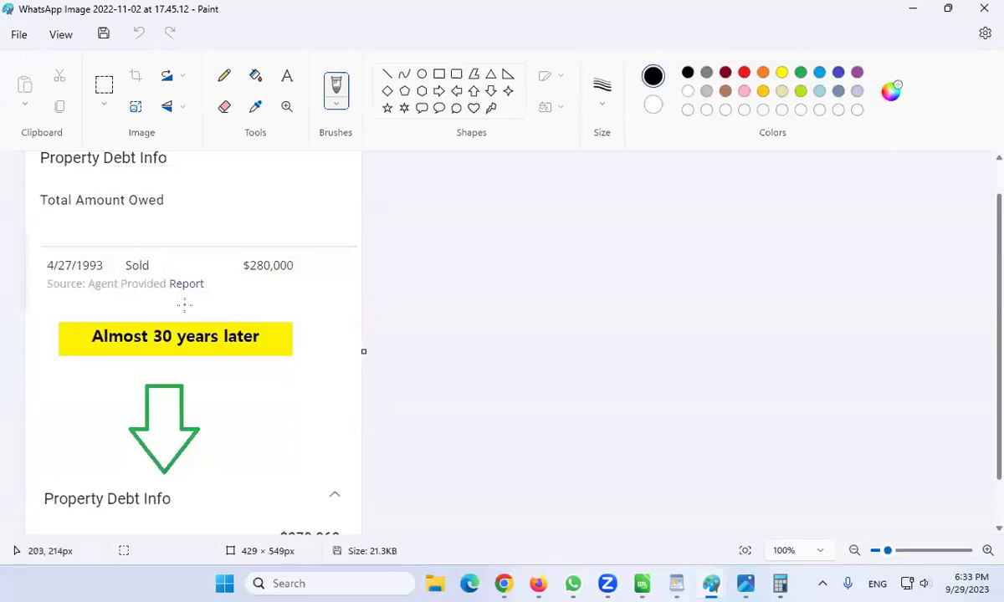
scroll(185, 305, "down", 1)
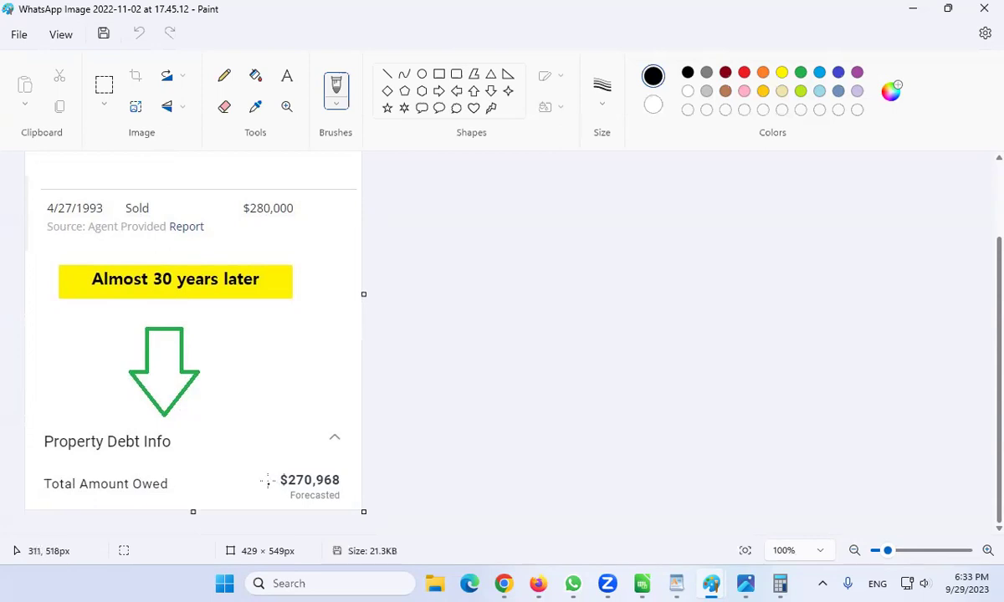
scroll(267, 469, "up", 2)
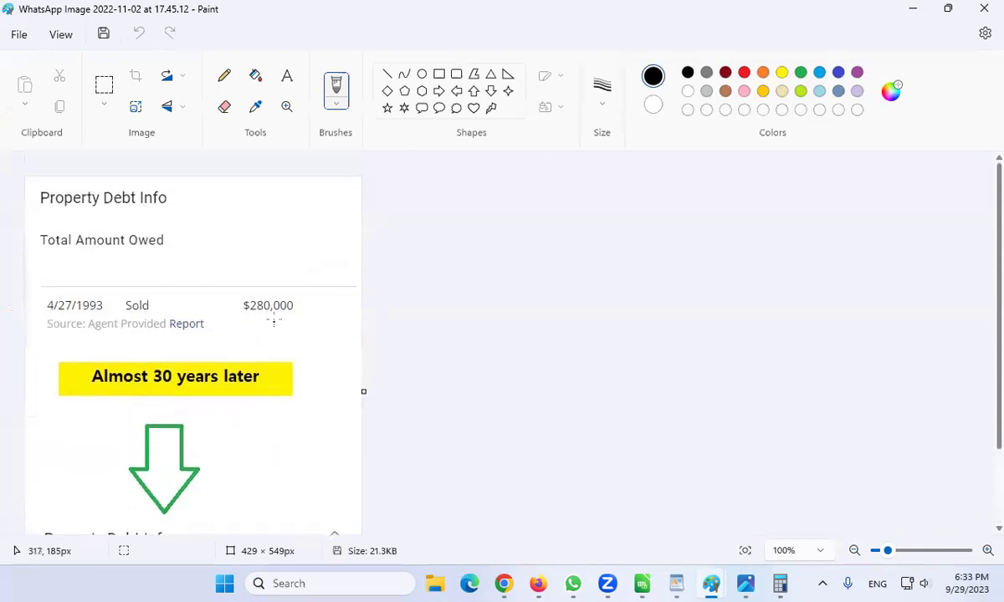
scroll(244, 346, "down", 1)
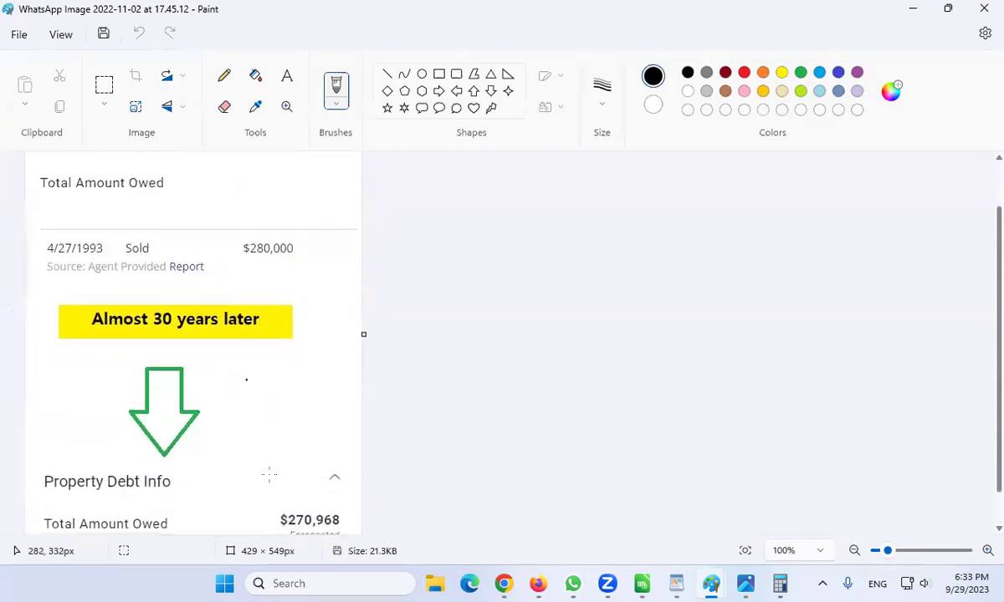
scroll(296, 502, "down", 1)
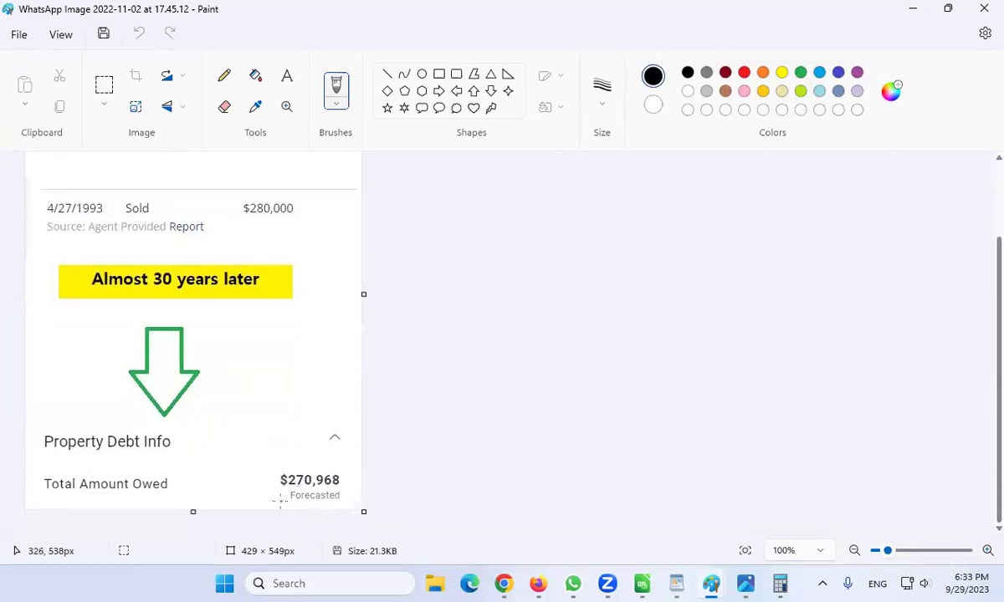
scroll(280, 502, "up", 2)
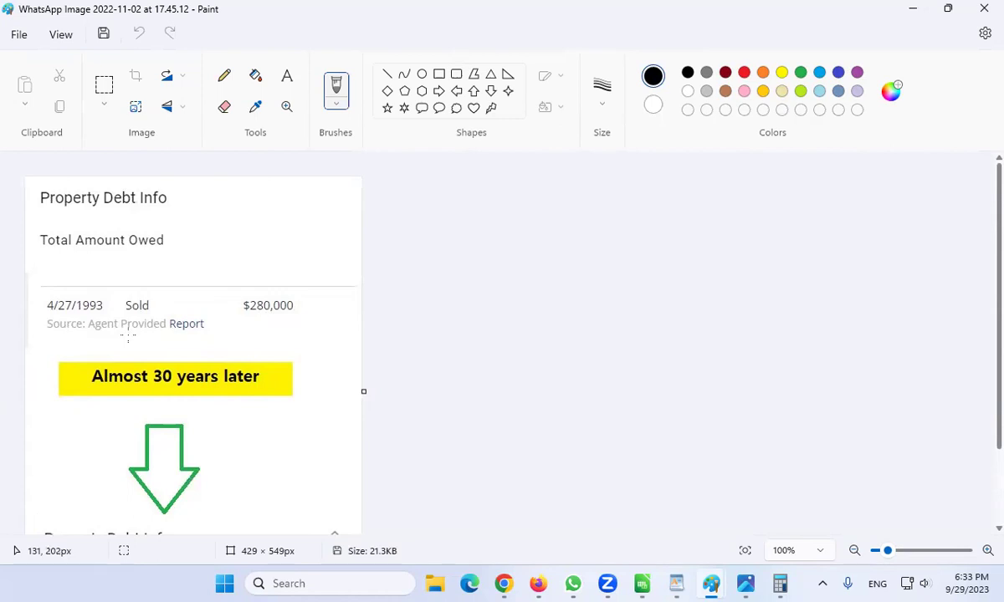
scroll(128, 337, "down", 2)
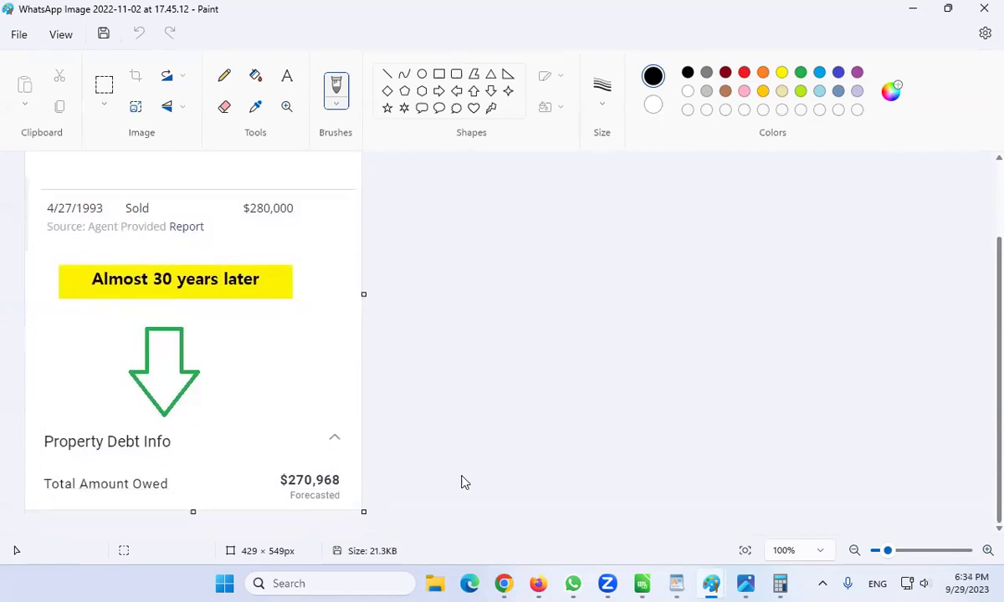
Reread the question in WordPad and bring up the "Velocity Banking Exposed" thumbnail image in Photos.
left_click(678, 583)
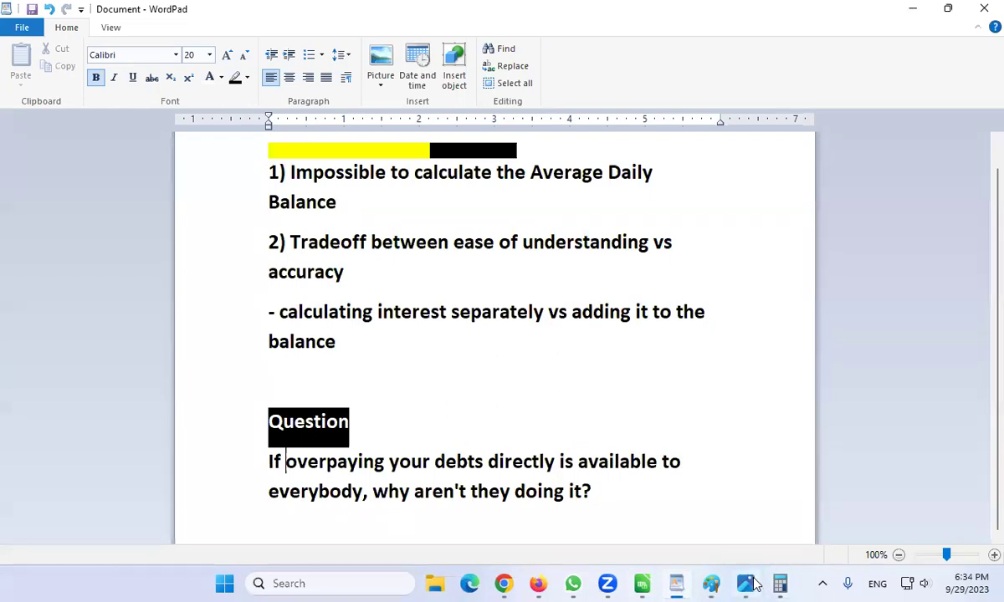
mouse_move(746, 584)
left_click(755, 534)
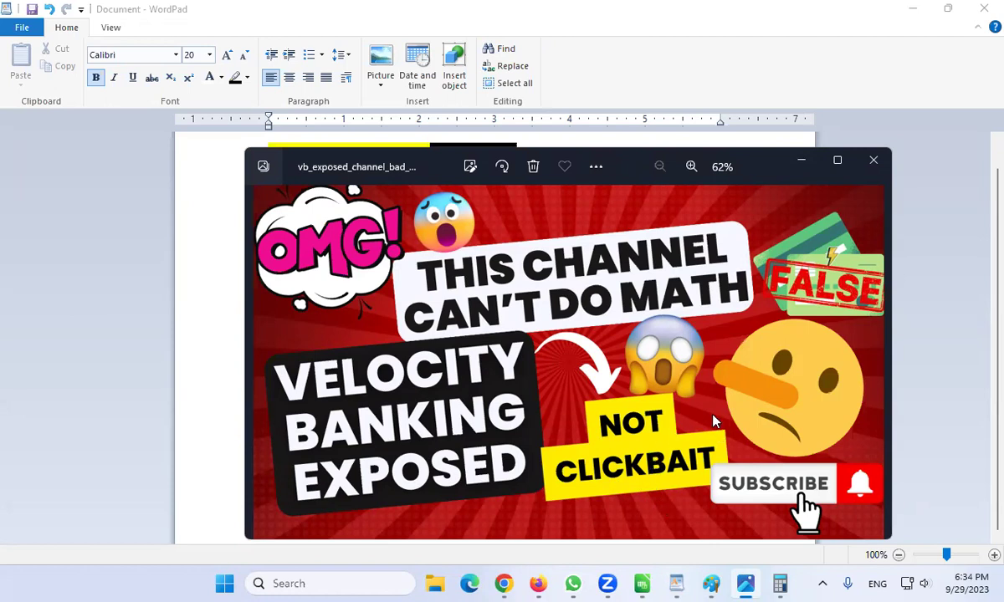
Check the LibreOffice Calc balance report, then switch to VB - Example 1 in Excel and compare the student loan payments in row 8.
mouse_move(655, 581)
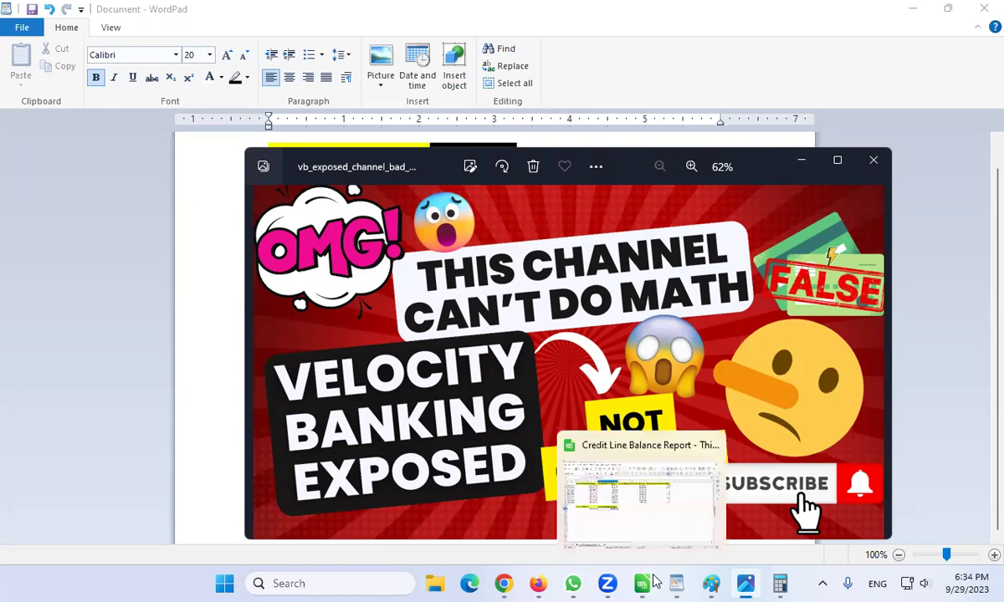
left_click(651, 530)
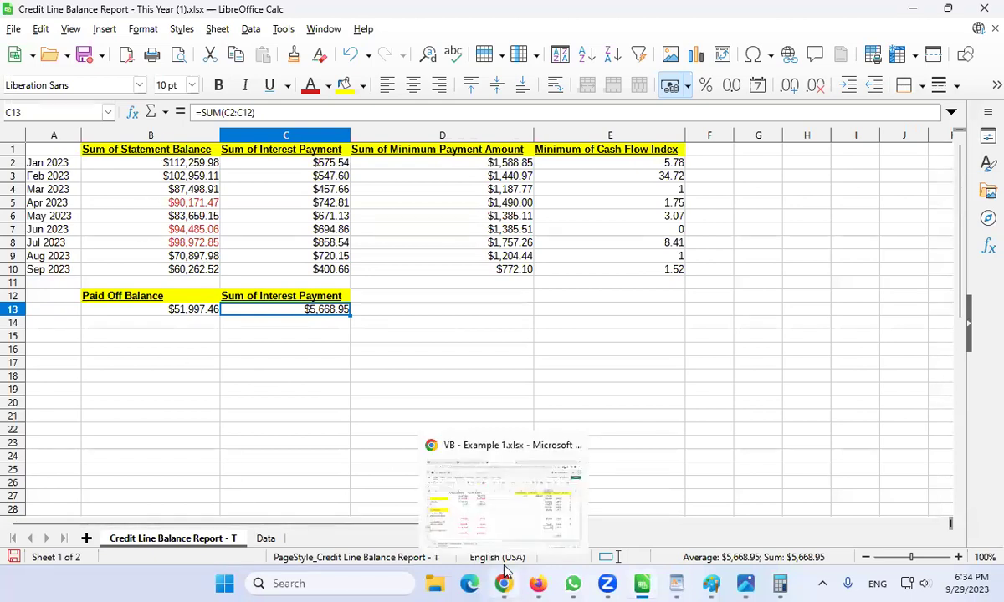
left_click(498, 470)
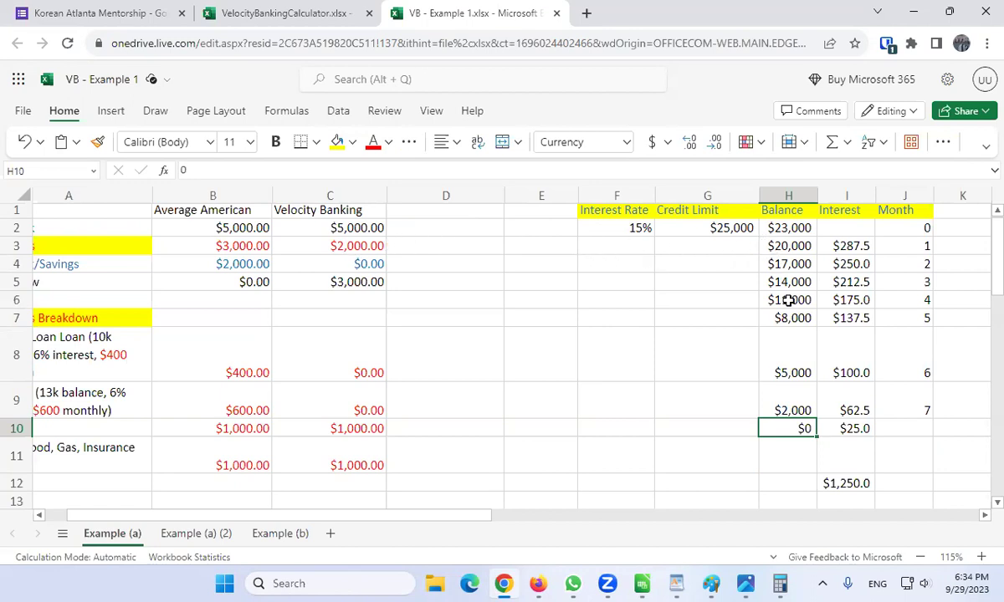
left_click(147, 351)
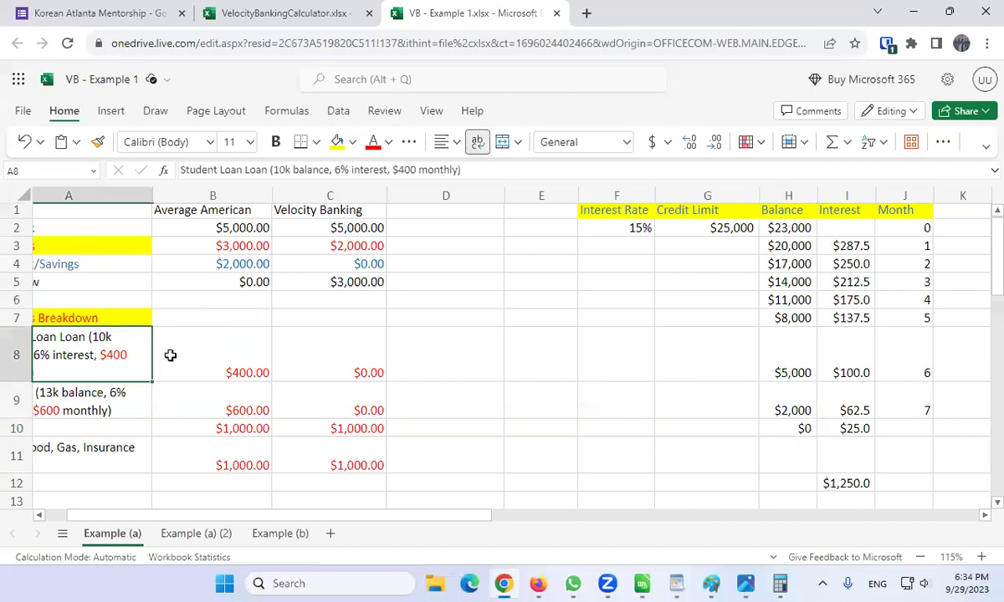
key("Left")
key("Right")
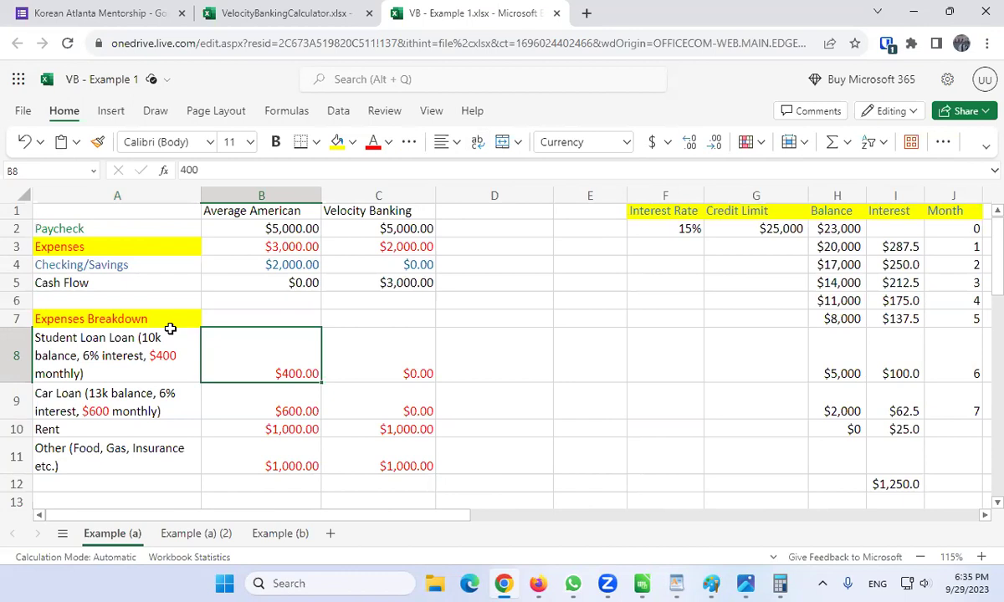
key("Right")
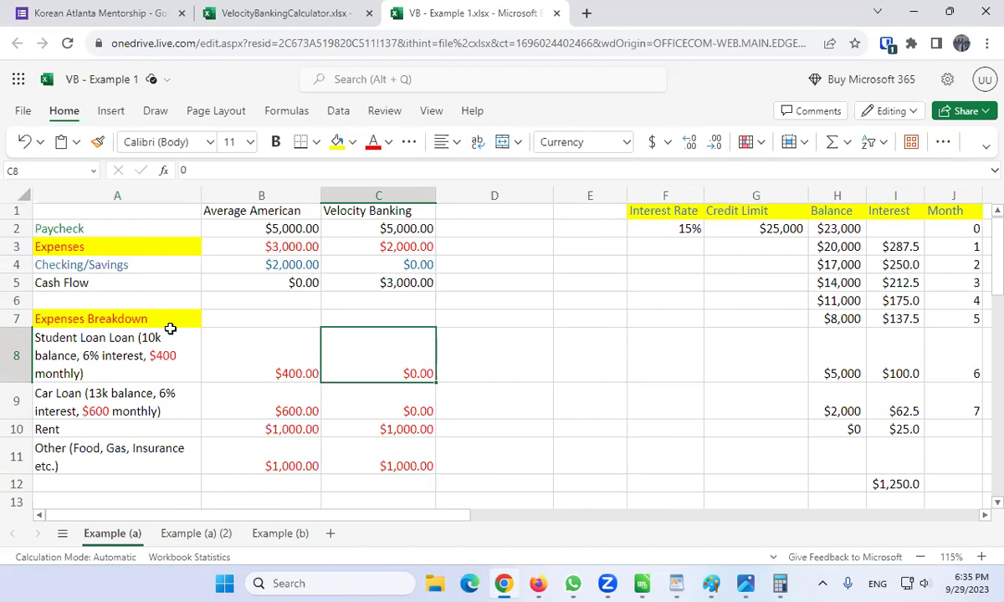
key("Left")
key("Left")
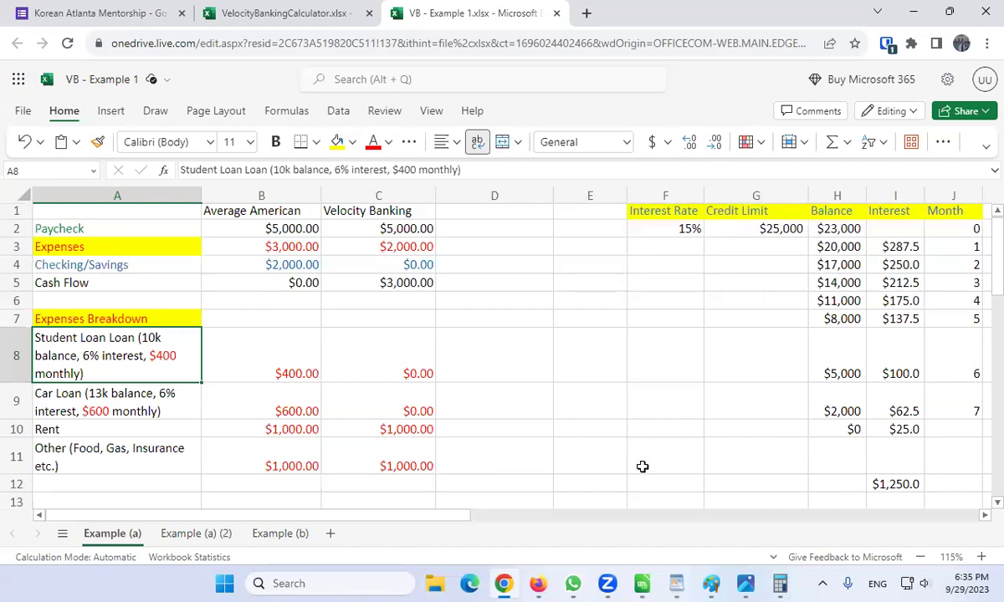
Revisit the LibreOffice Calc balance report and the 2022-10-16 loan image in Paint, then minimize both to return to the Excel workbook.
left_click(646, 583)
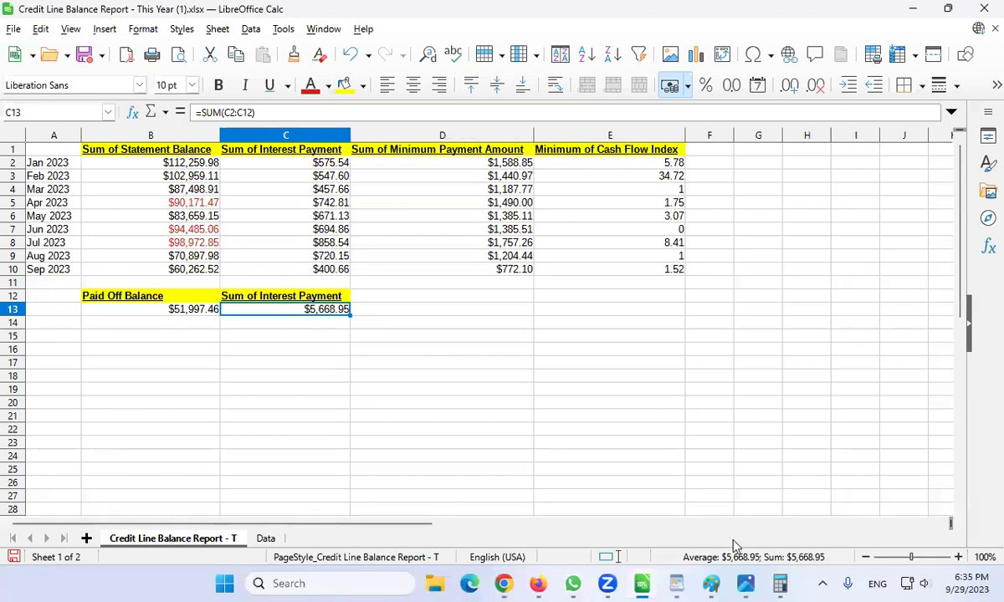
mouse_move(711, 583)
left_click(795, 494)
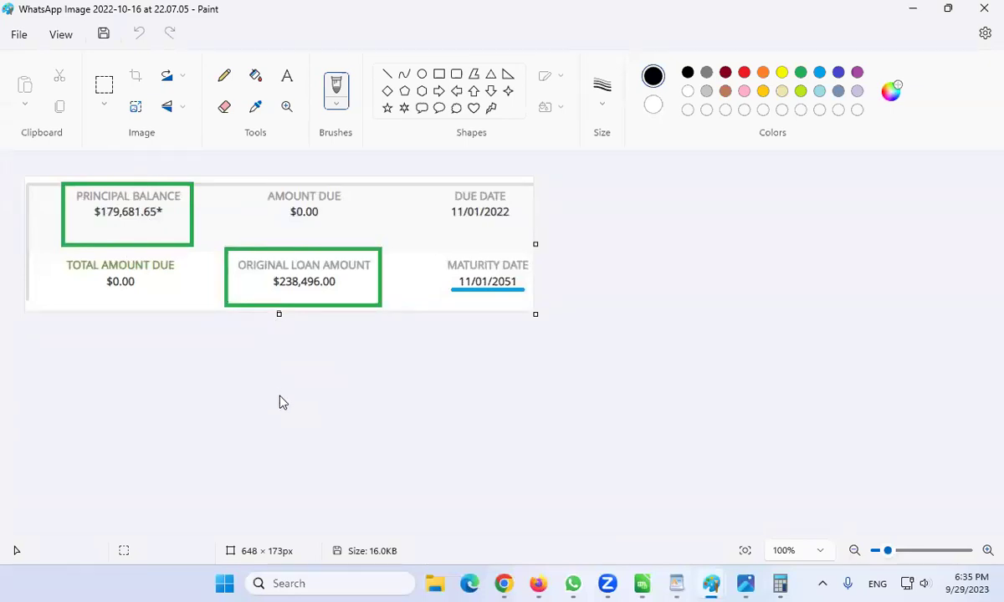
left_click(915, 14)
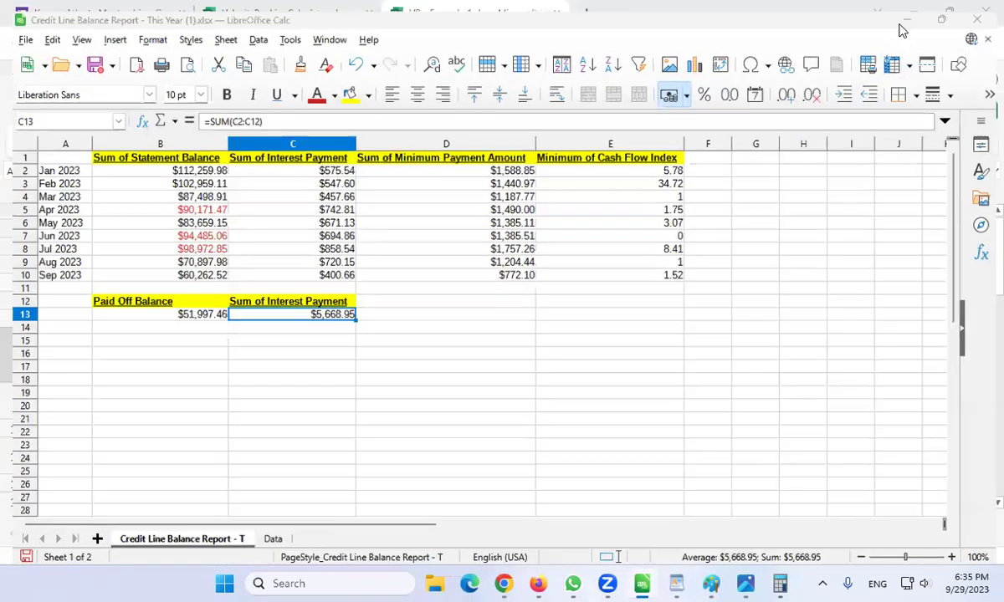
left_click(906, 20)
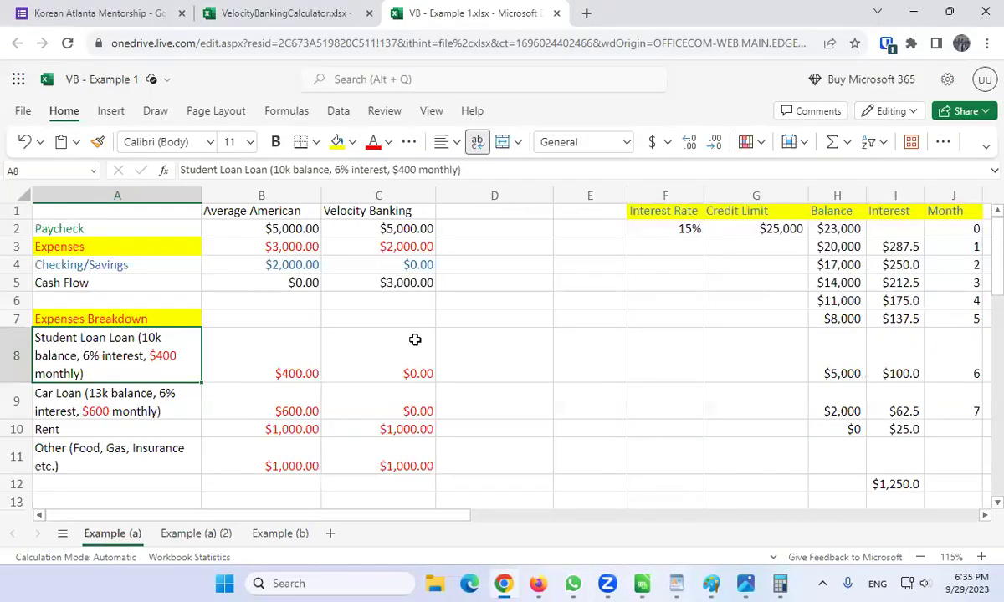